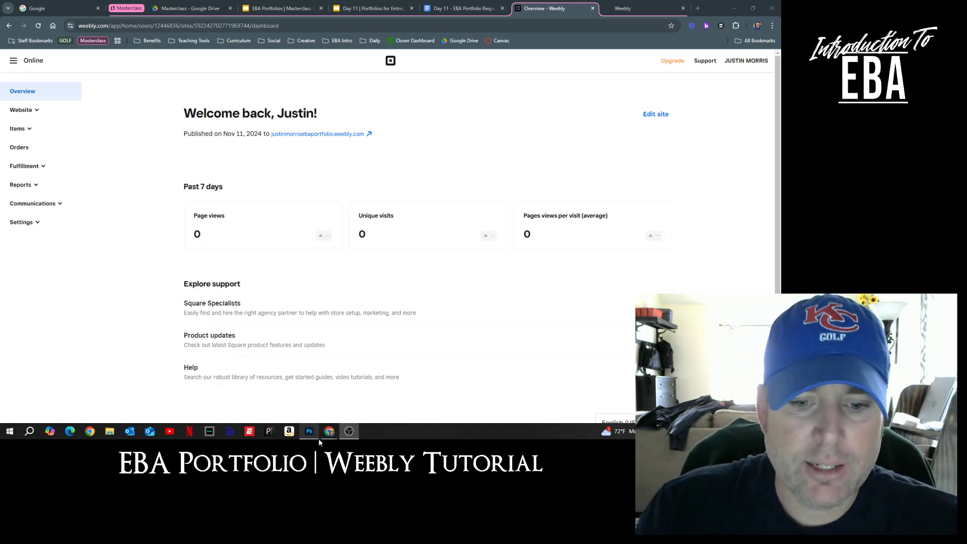
# Step: Bring up the dashboard Overview for the portfolio site published Nov 11, 2024
pyautogui.moveTo(332, 439)
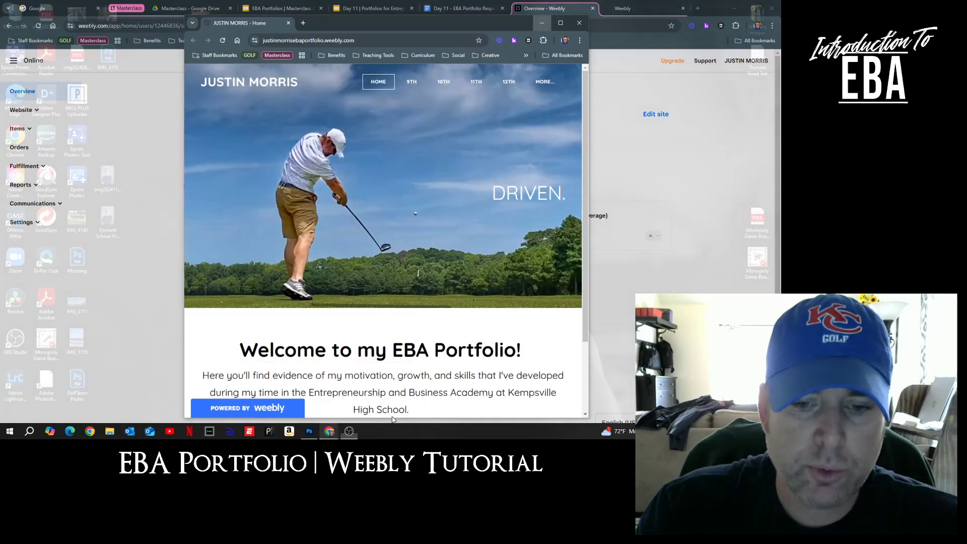
# Step: Bring the live EBA portfolio window forward and scroll its home page down and back up
pyautogui.click(387, 401)
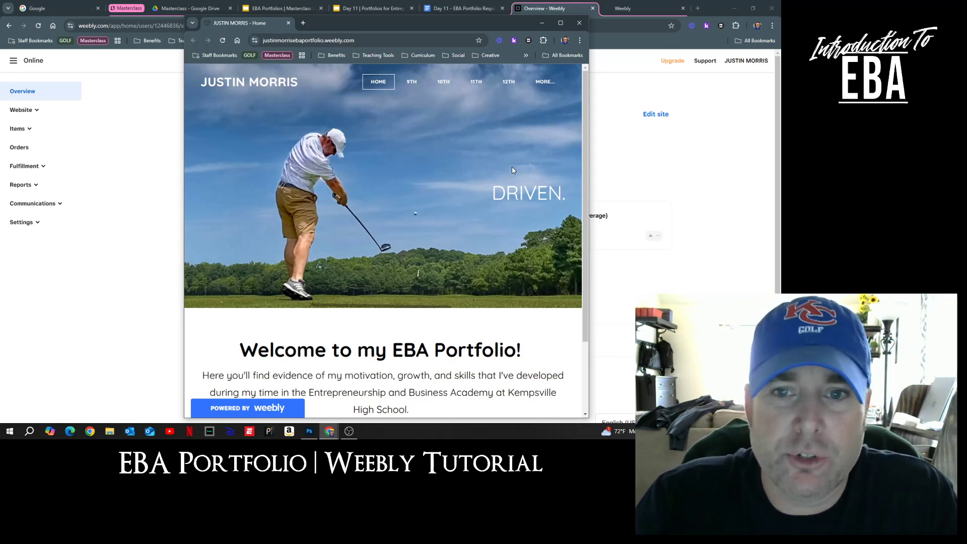
pyautogui.scroll(-2, 513, 170)
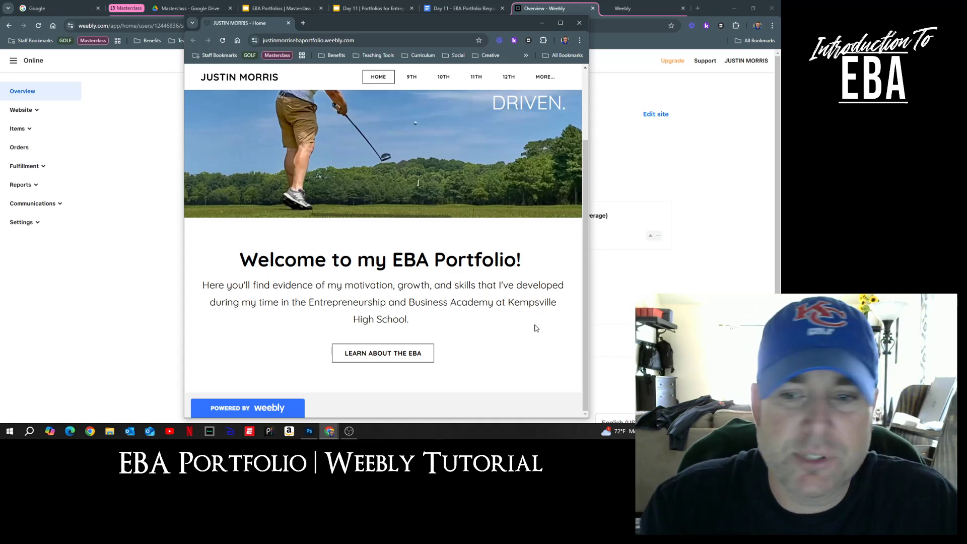
pyautogui.scroll(3, 535, 328)
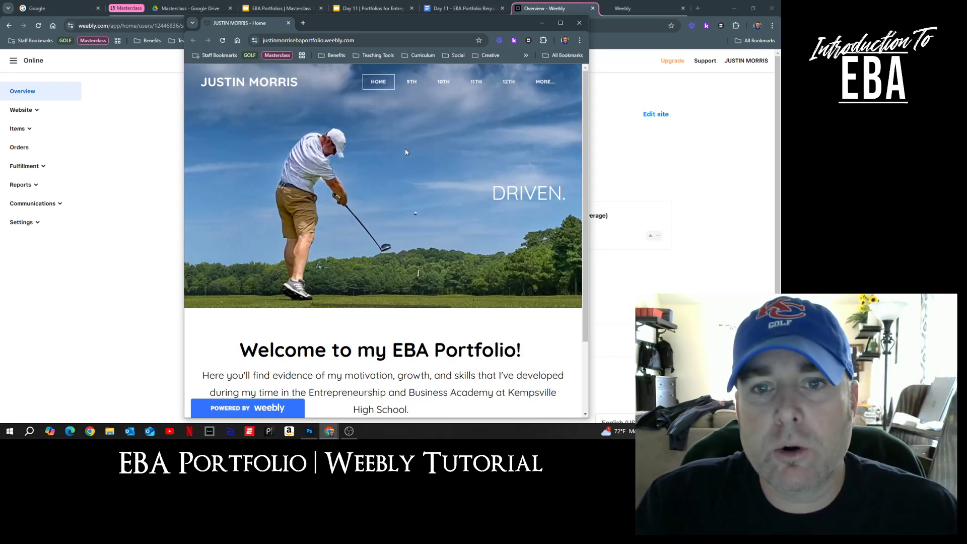
# Step: Show the 9TH page dropdown and scroll through the portfolio's intro paragraph and back
pyautogui.moveTo(413, 81)
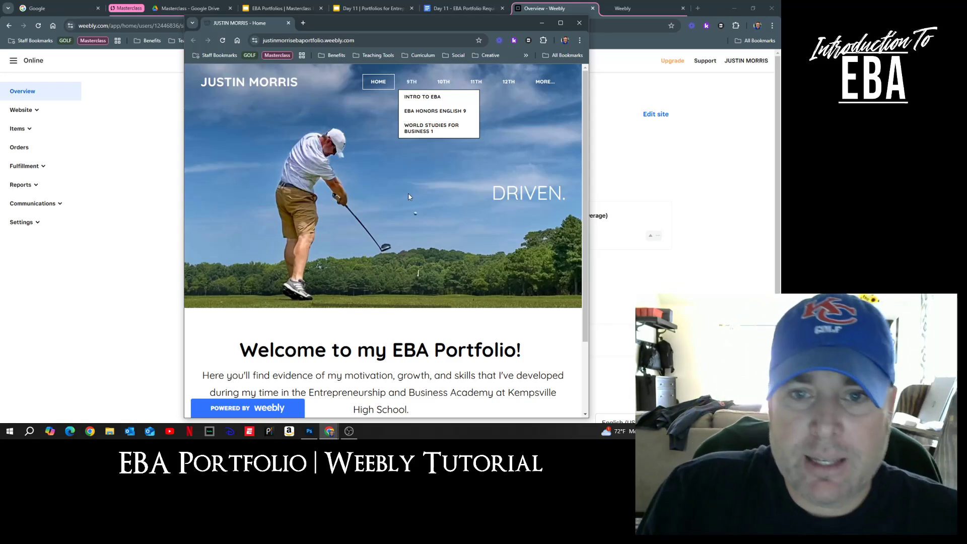
pyautogui.scroll(-1, 444, 270)
pyautogui.scroll(-1, 444, 270)
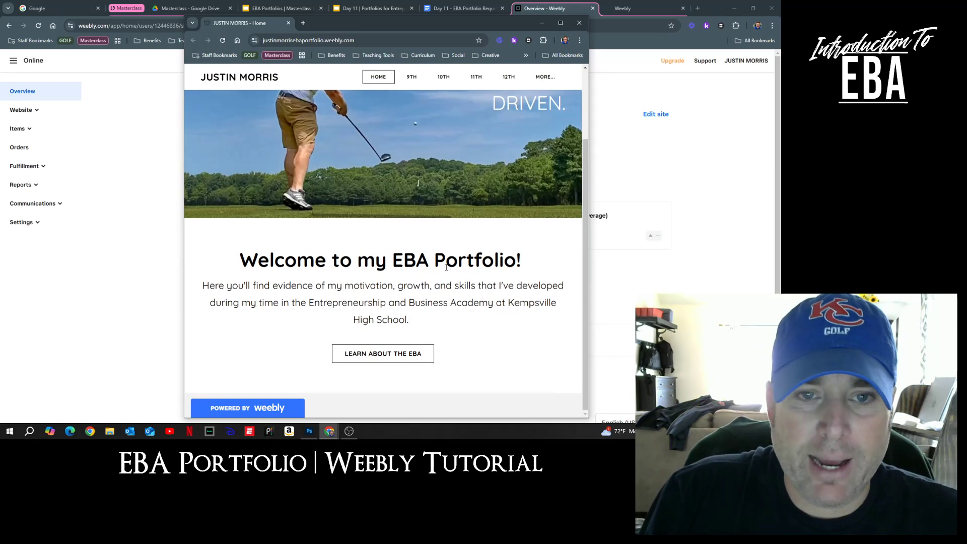
pyautogui.scroll(2, 446, 267)
# Step: Minimize the portfolio window and choose Add site from the account menu
pyautogui.click(541, 26)
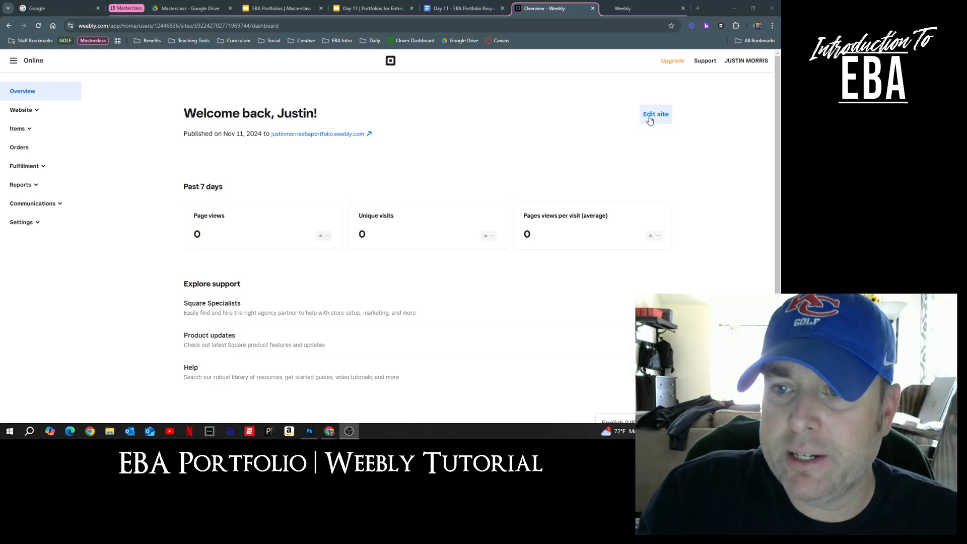
pyautogui.click(737, 61)
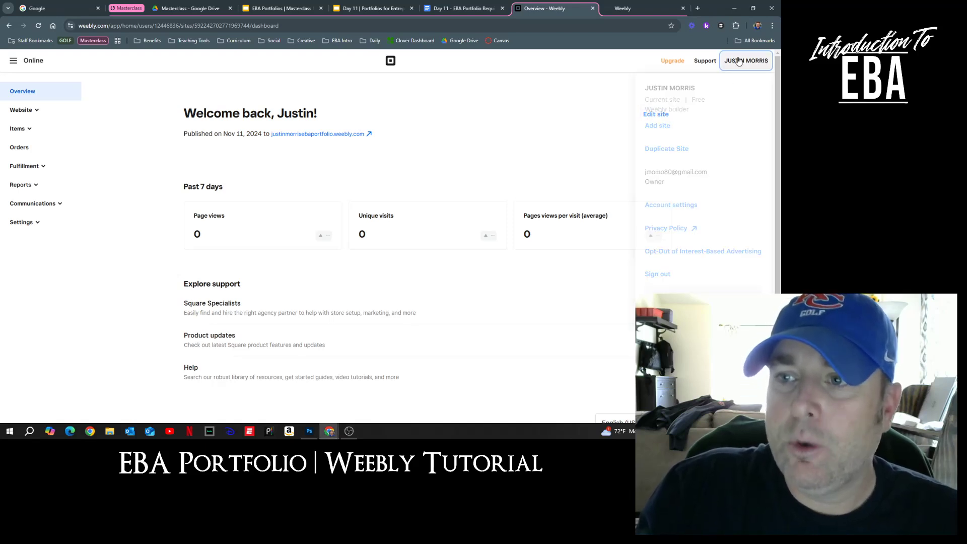
pyautogui.click(656, 127)
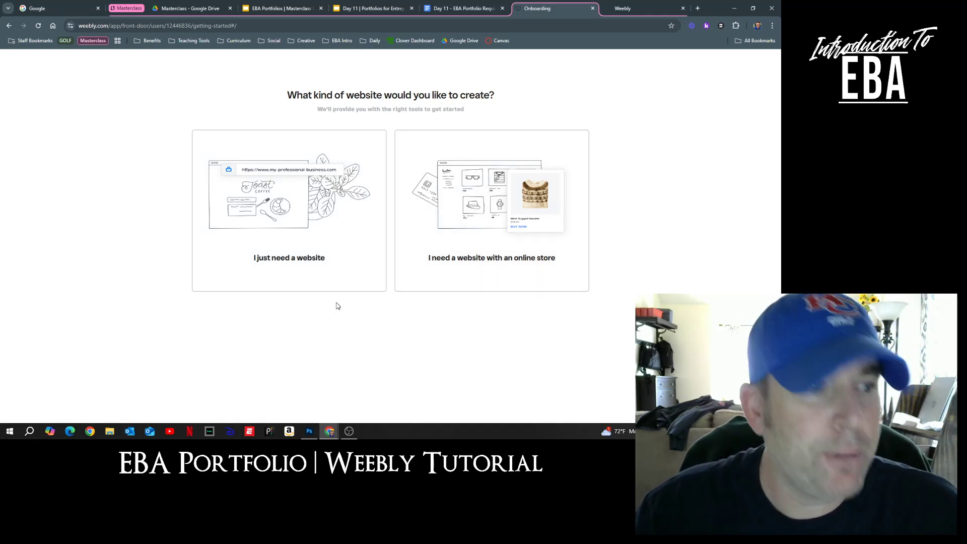
# Step: Choose a plain website without an online store and browse the Business themes for the barbershop theme
pyautogui.click(305, 228)
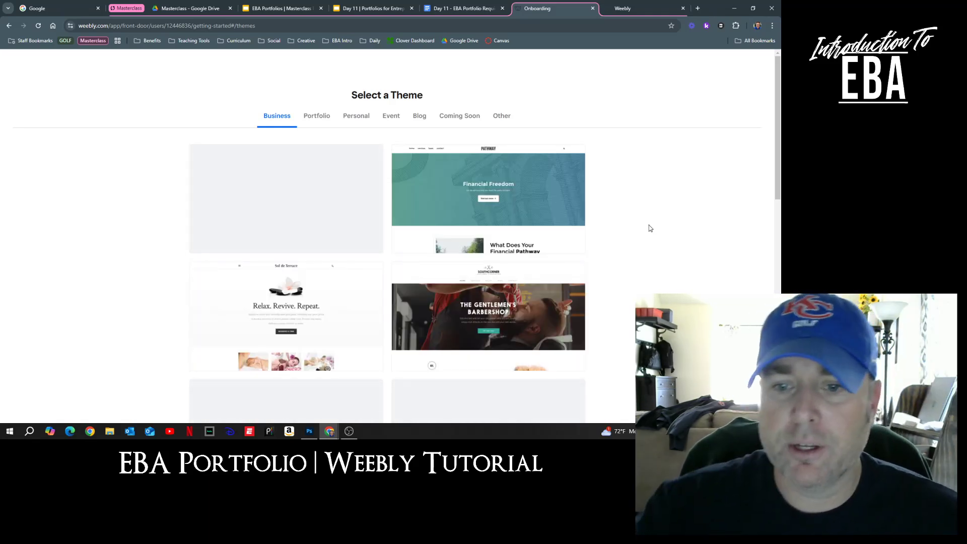
pyautogui.scroll(-3, 639, 224)
pyautogui.scroll(-10, 640, 225)
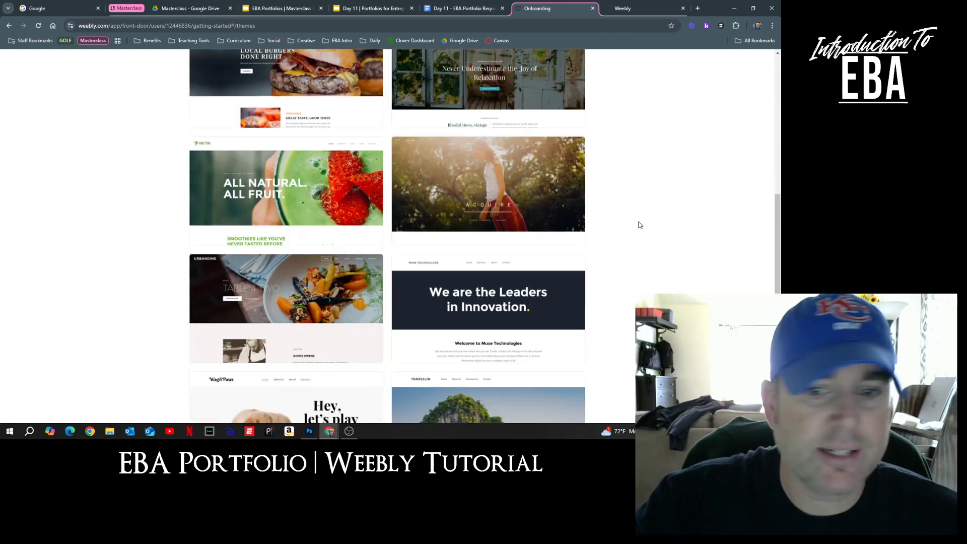
pyautogui.scroll(7, 639, 224)
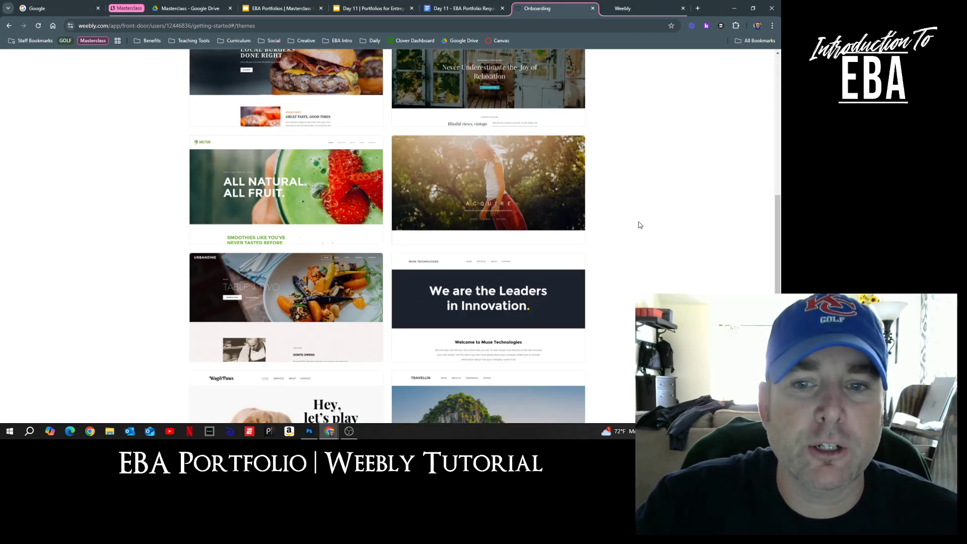
pyautogui.scroll(4, 639, 225)
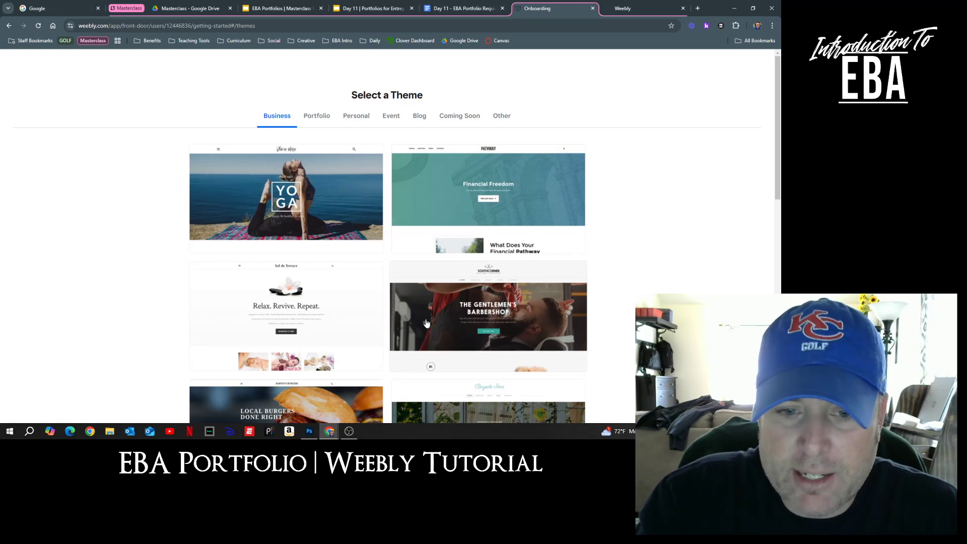
pyautogui.scroll(-5, 425, 323)
pyautogui.scroll(2, 388, 307)
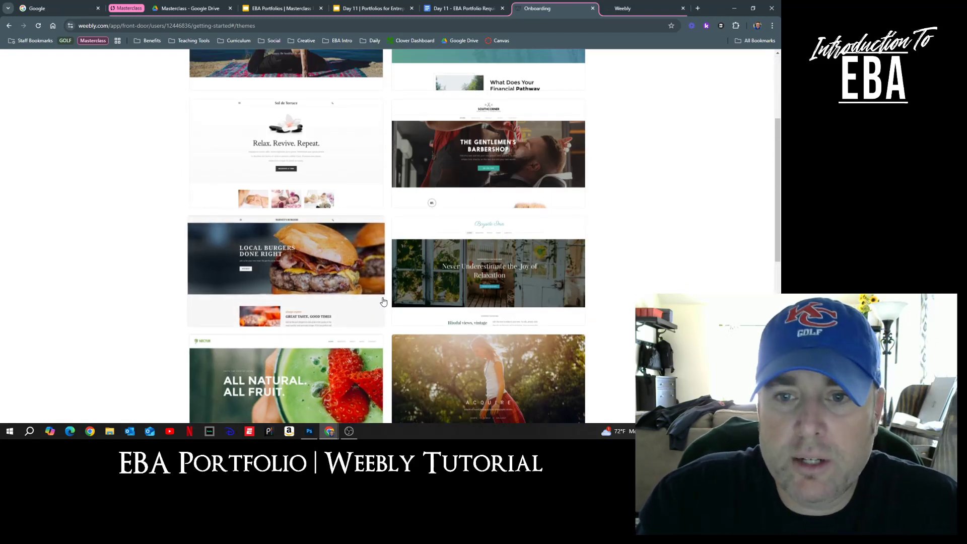
# Step: Preview the Gentlemen's Barbershop theme and scroll through its Services page with haircut prices
pyautogui.click(497, 157)
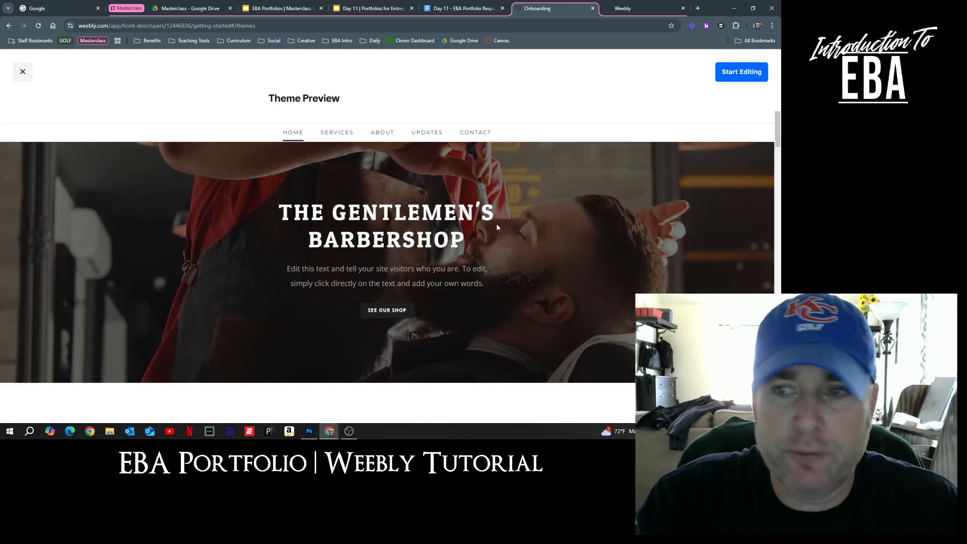
pyautogui.click(340, 133)
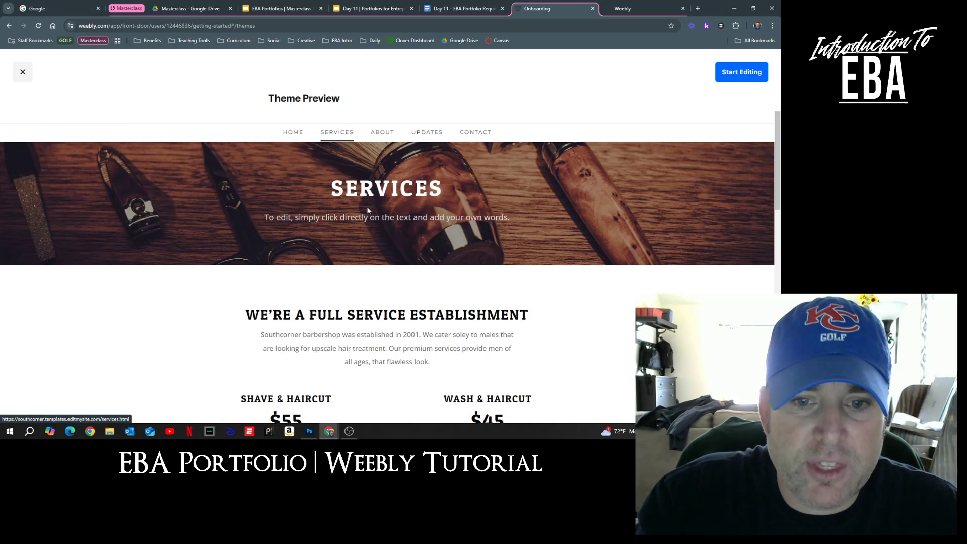
pyautogui.scroll(-4, 417, 327)
pyautogui.scroll(5, 418, 326)
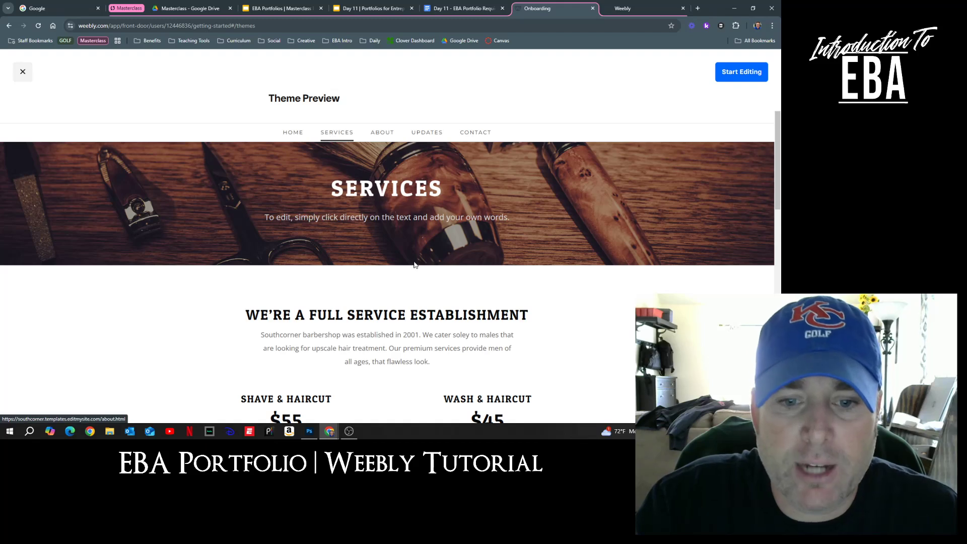
pyautogui.scroll(-6, 417, 260)
pyautogui.scroll(6, 417, 262)
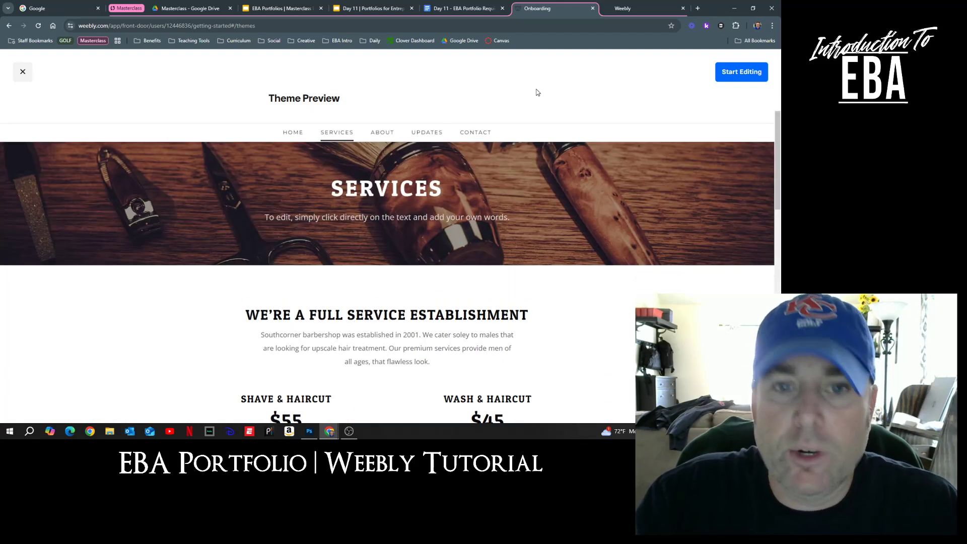
# Step: Start editing the barbershop theme as a new site and click into the domain name field
pyautogui.click(742, 73)
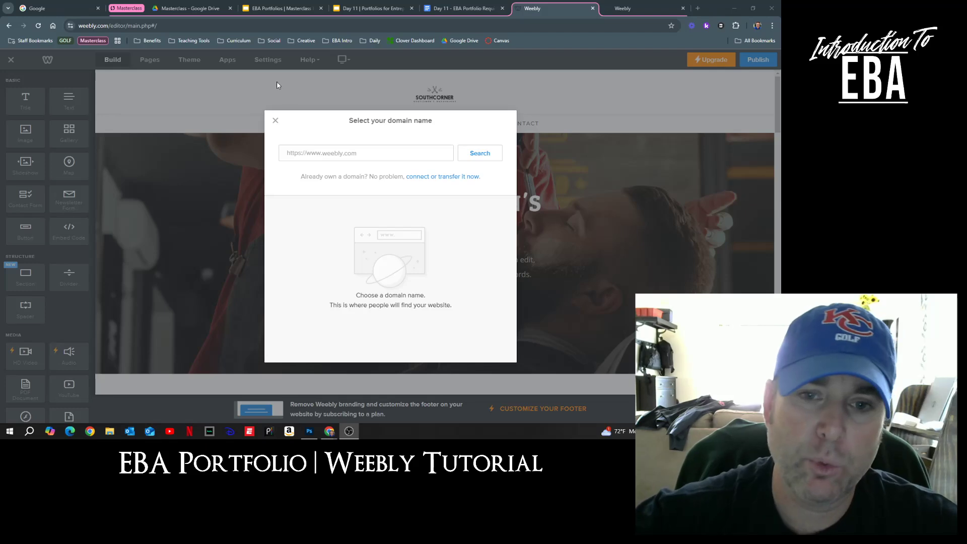
pyautogui.click(362, 154)
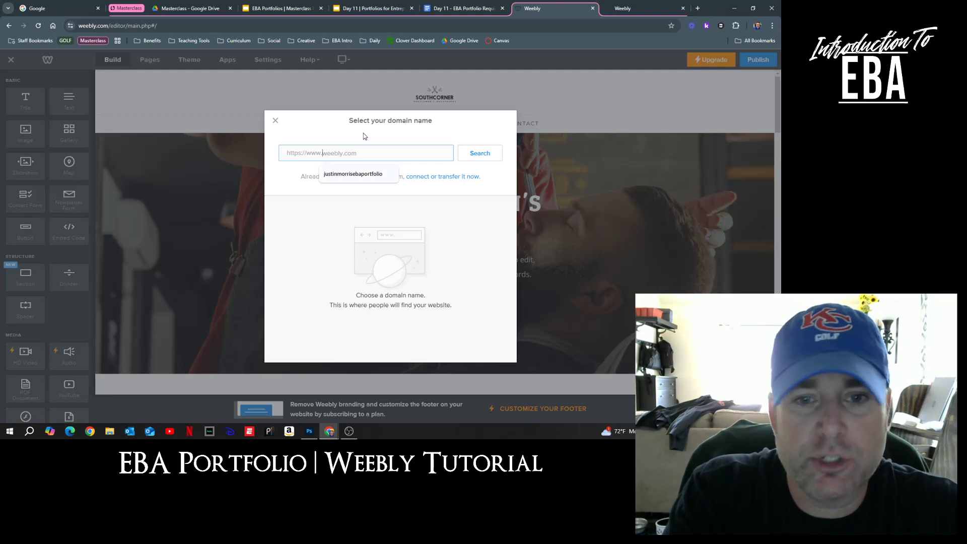
# Step: Search for domains matching the student's name to list .com and weebly.com options
pyautogui.write('johnsmithebaportfolio')
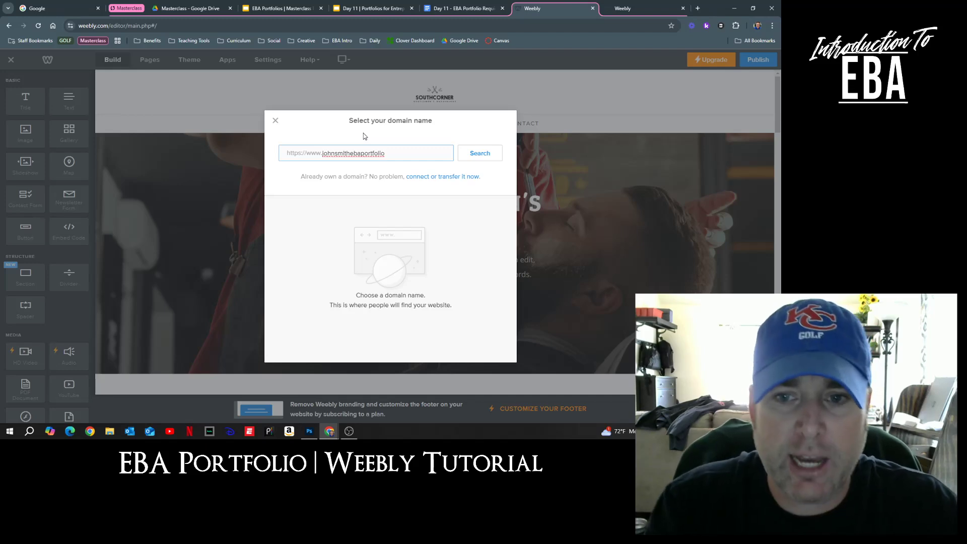
pyautogui.click(486, 155)
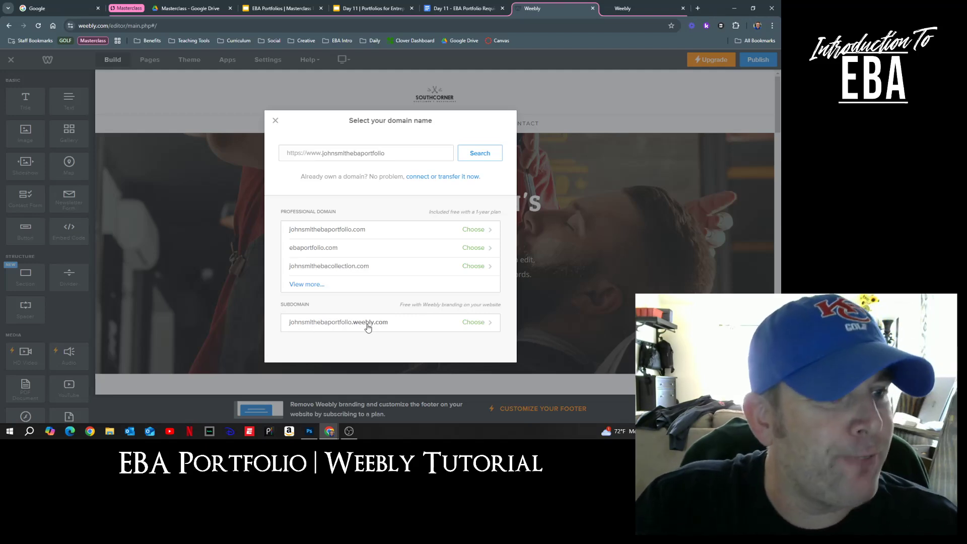
# Step: Take the free weebly.com subdomain, finish setup, and return to the barbershop home page
pyautogui.click(474, 324)
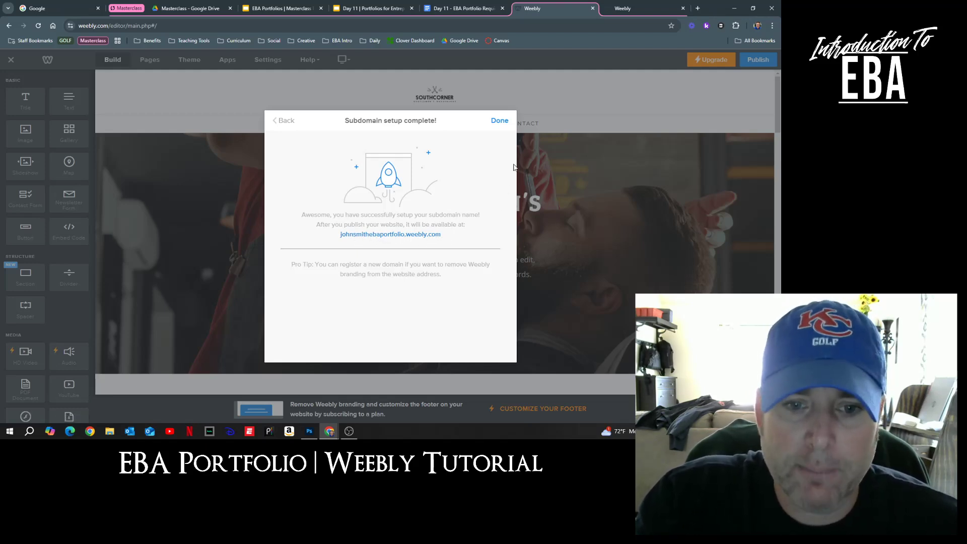
pyautogui.click(500, 121)
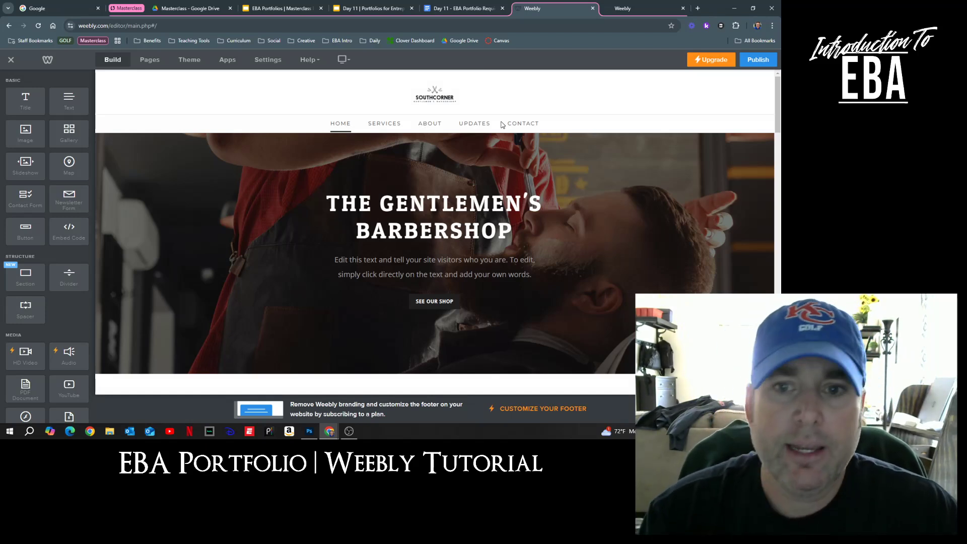
pyautogui.scroll(-3, 563, 201)
pyautogui.scroll(3, 563, 202)
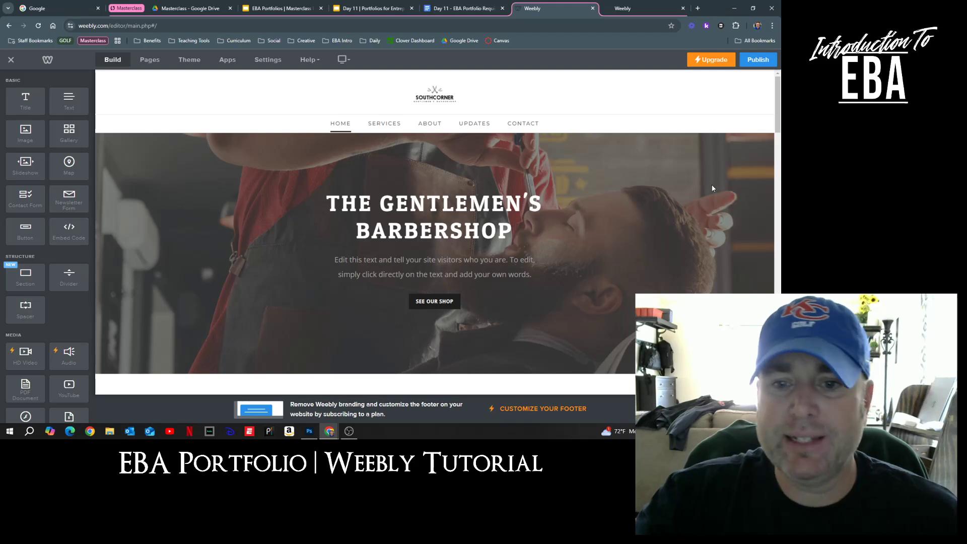
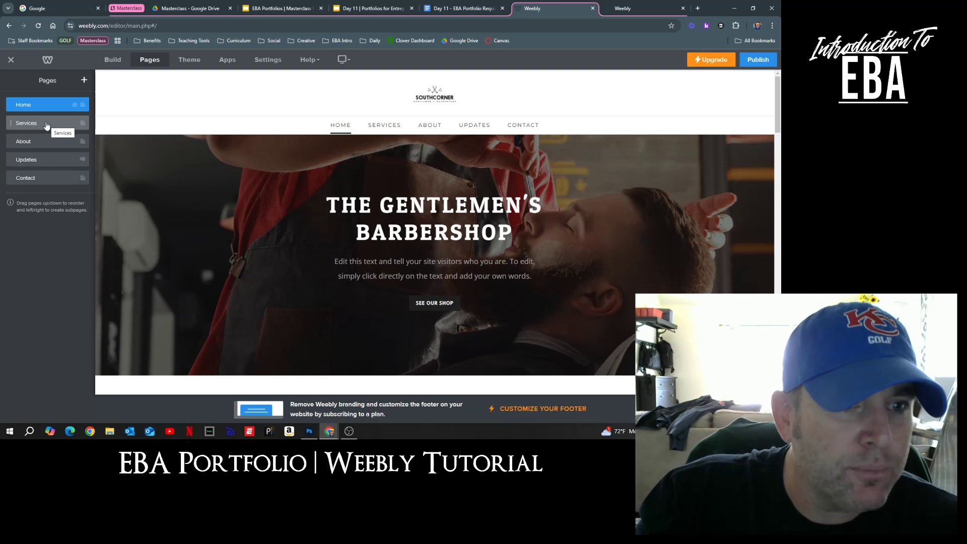
# Step: Delete the Services, About and Updates pages, confirming each deletion
pyautogui.click(46, 124)
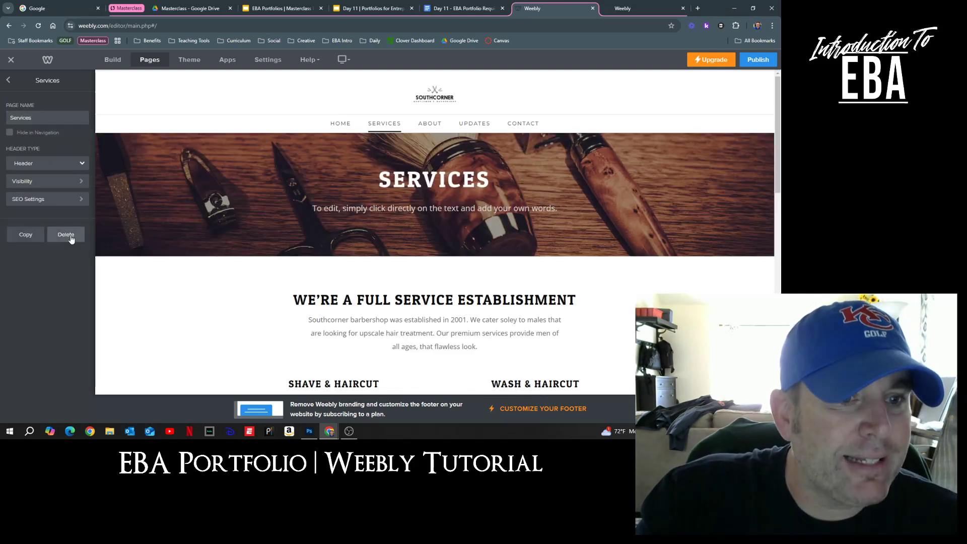
pyautogui.click(70, 237)
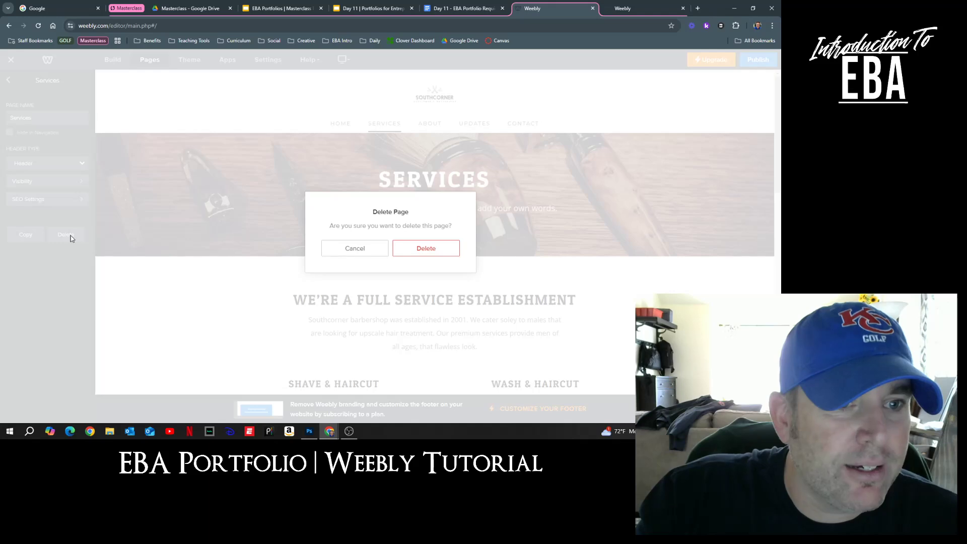
pyautogui.click(426, 249)
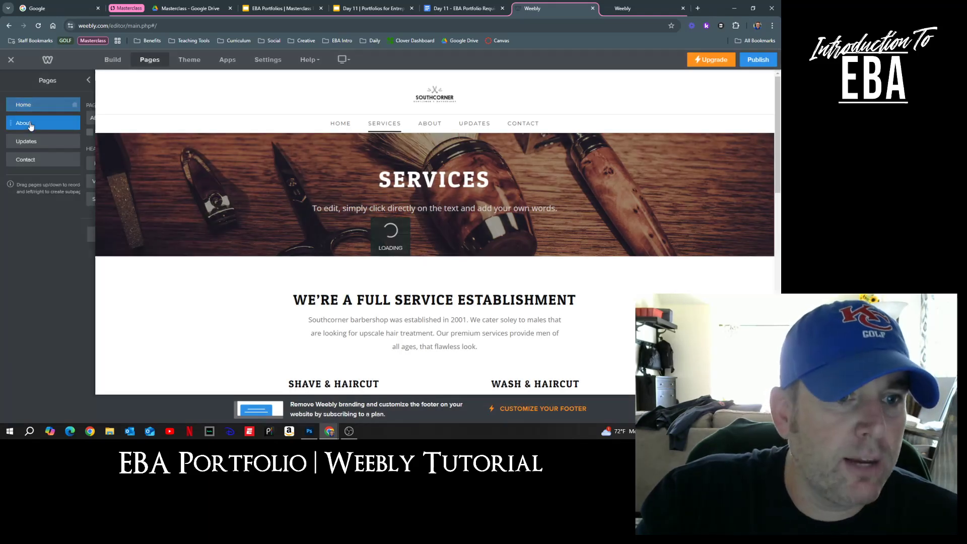
pyautogui.click(46, 128)
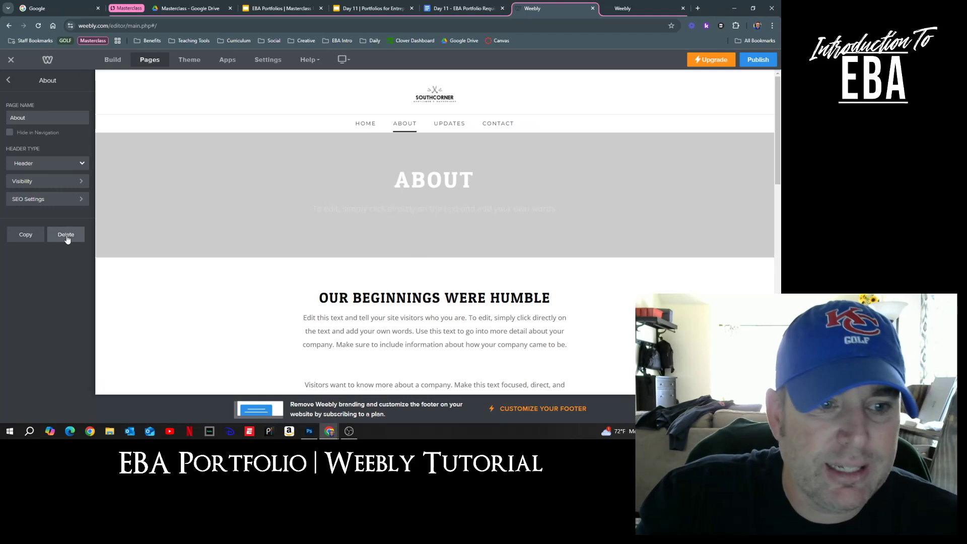
pyautogui.click(66, 235)
pyautogui.click(415, 249)
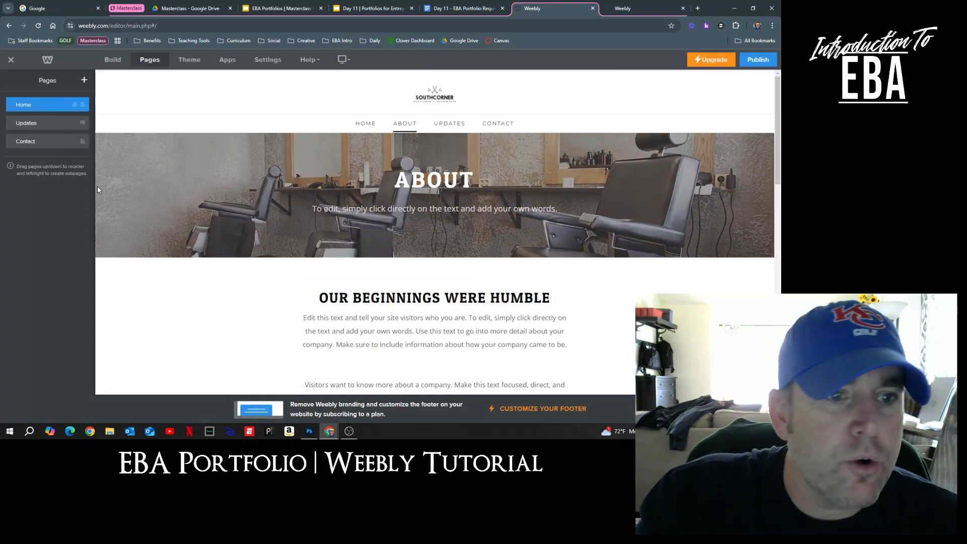
pyautogui.click(56, 129)
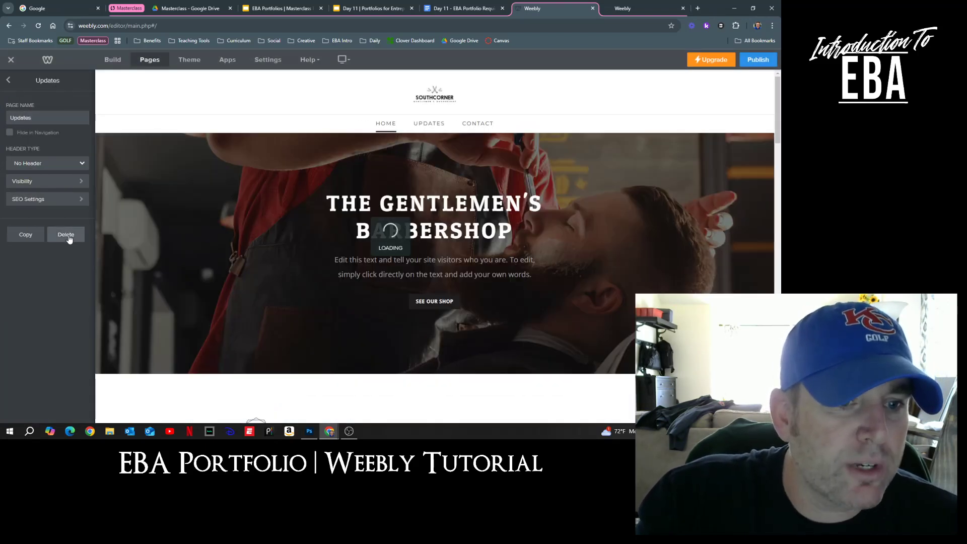
pyautogui.click(67, 235)
pyautogui.click(425, 250)
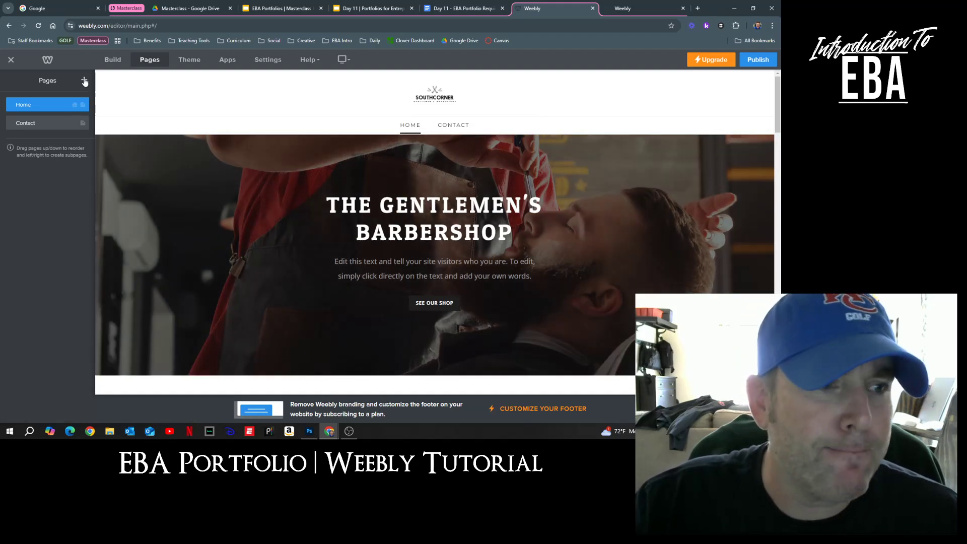
# Step: Add a non-clickable menu page named '9th' to the site
pyautogui.click(84, 81)
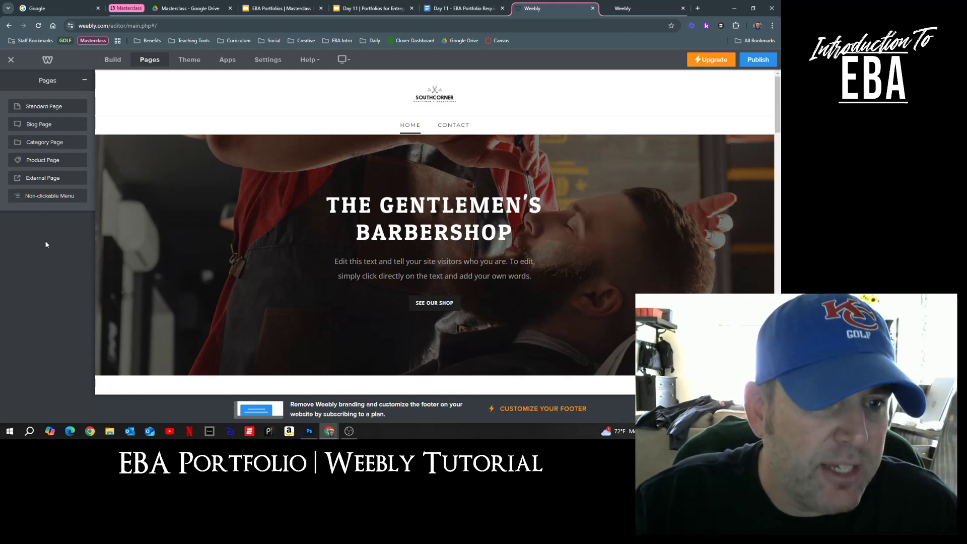
pyautogui.click(45, 196)
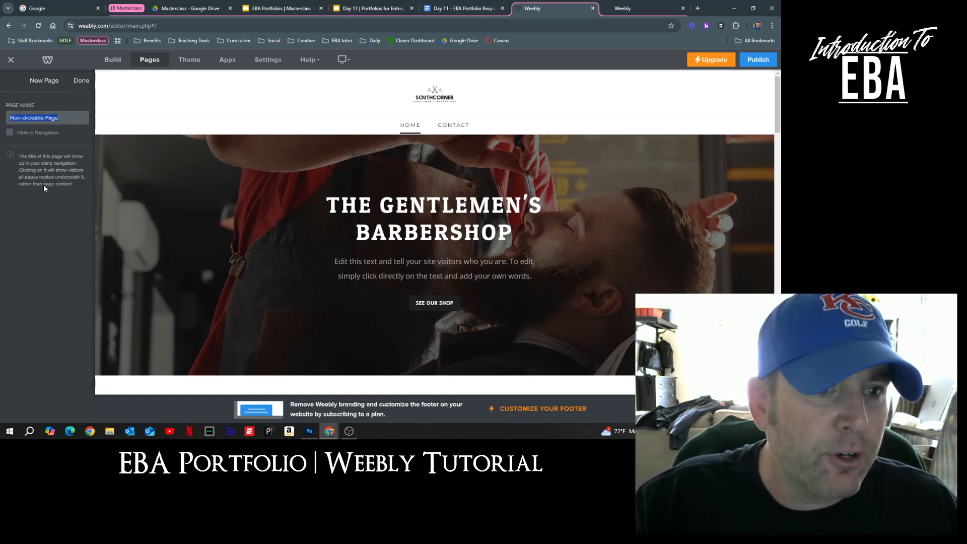
pyautogui.write('9th')
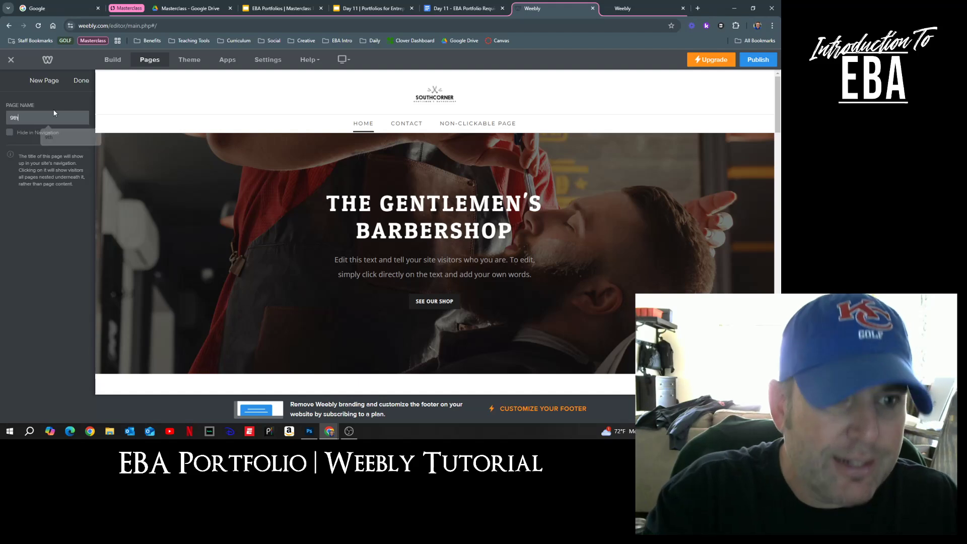
pyautogui.click(81, 82)
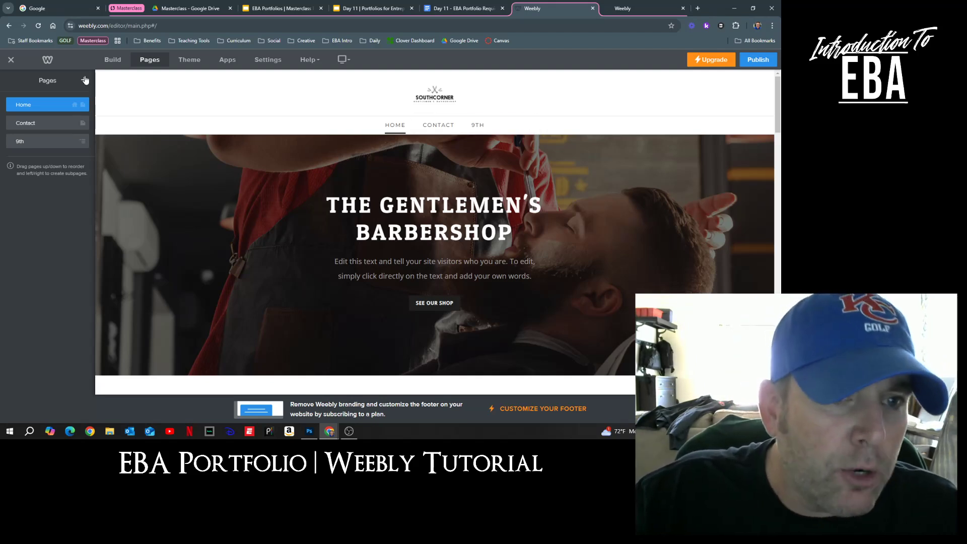
# Step: Add three more non-clickable menu pages named '10th', '11th' and '12th'
pyautogui.click(85, 81)
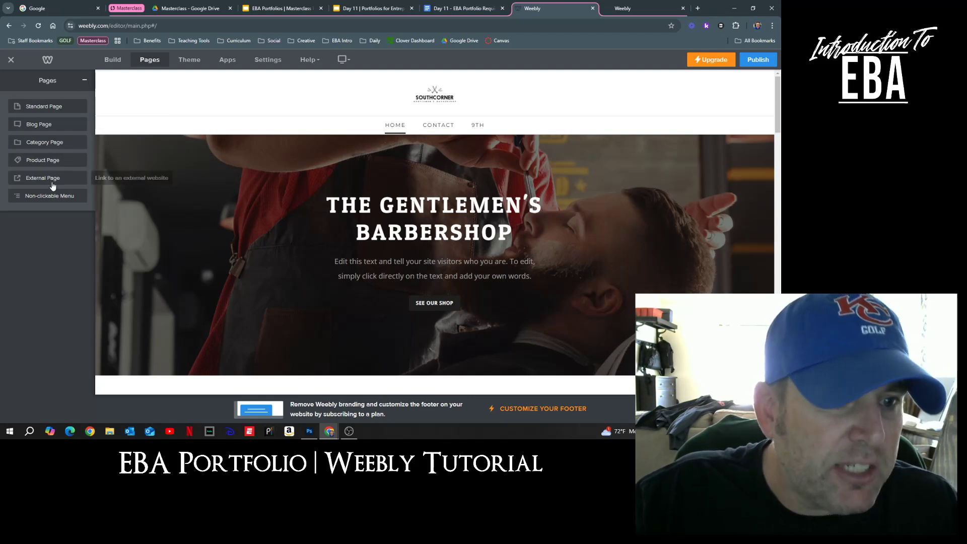
pyautogui.click(41, 196)
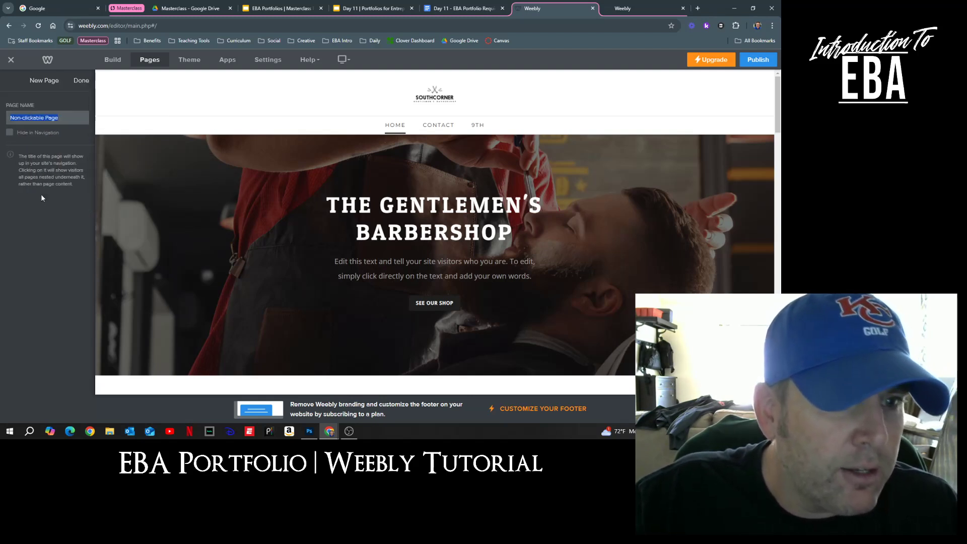
pyautogui.write('10th')
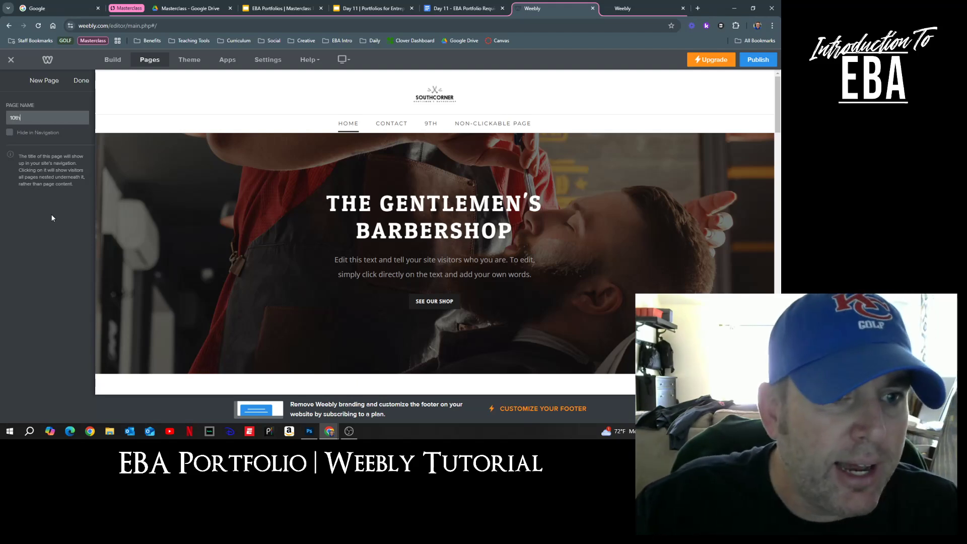
pyautogui.click(81, 81)
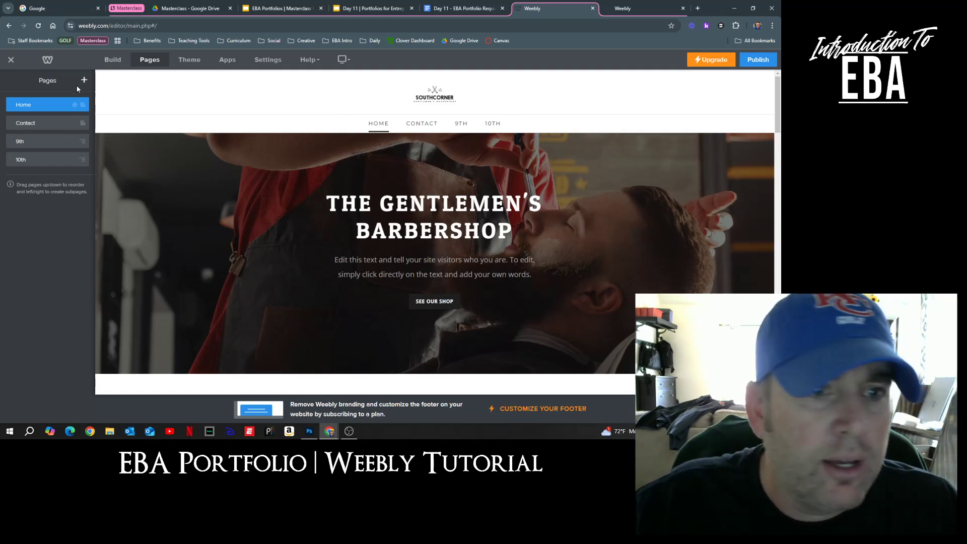
pyautogui.click(83, 80)
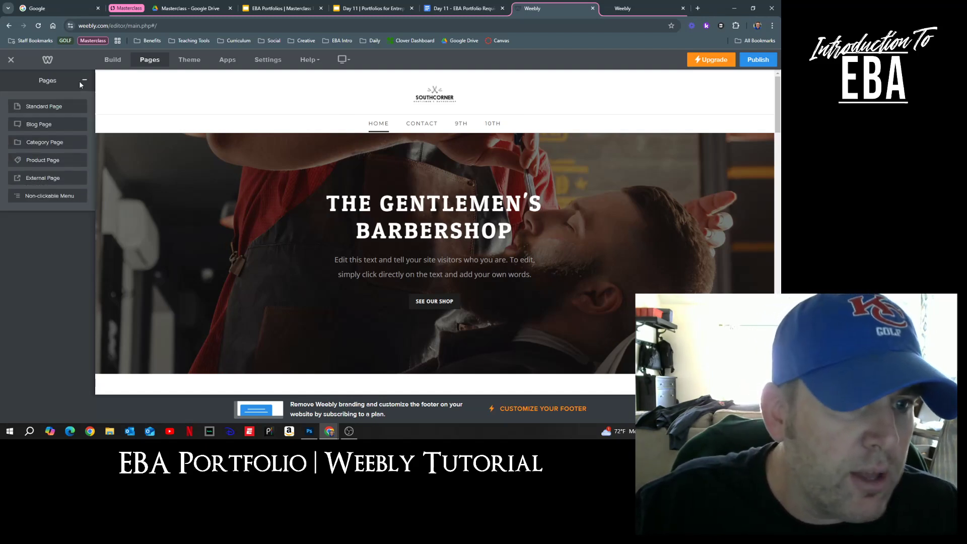
pyautogui.click(60, 196)
pyautogui.write('11th')
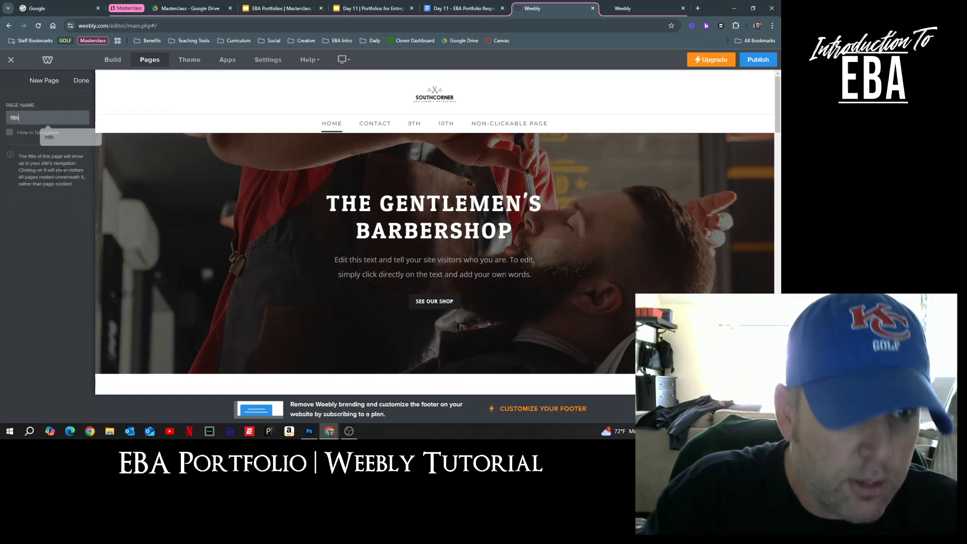
pyautogui.click(81, 80)
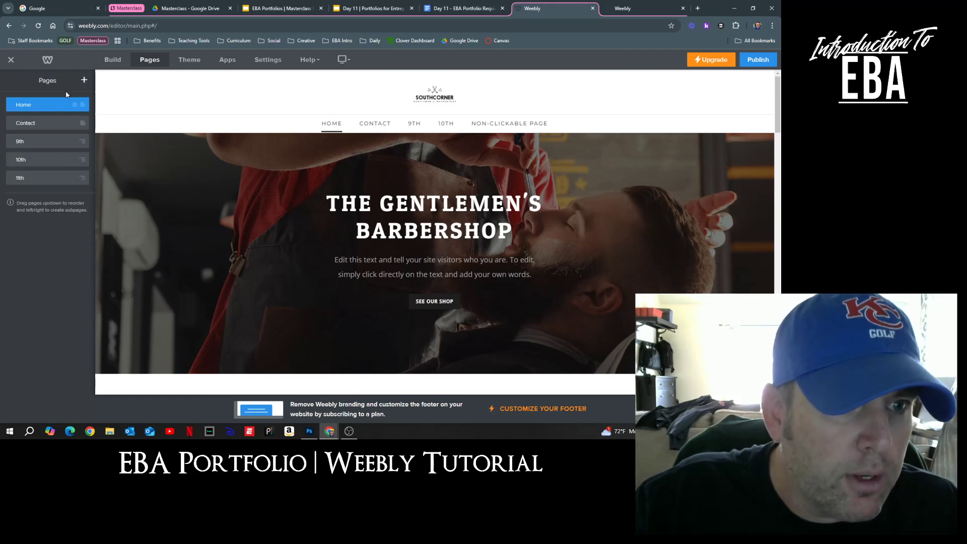
pyautogui.click(83, 80)
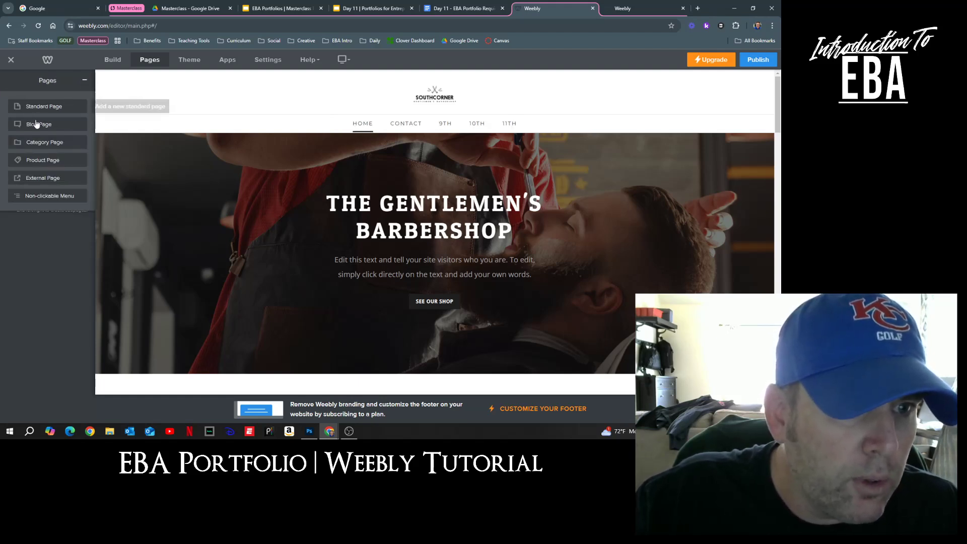
pyautogui.click(49, 196)
pyautogui.write('12th')
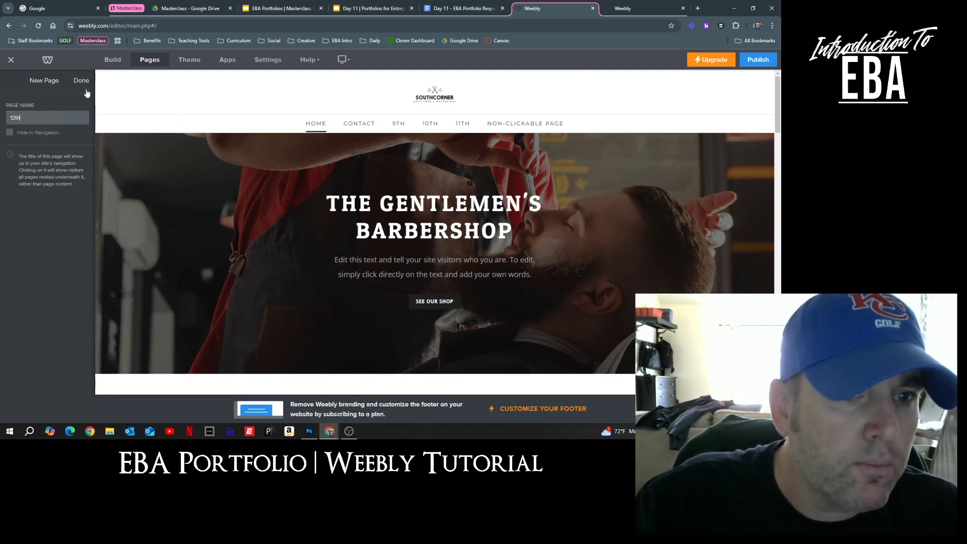
pyautogui.click(81, 81)
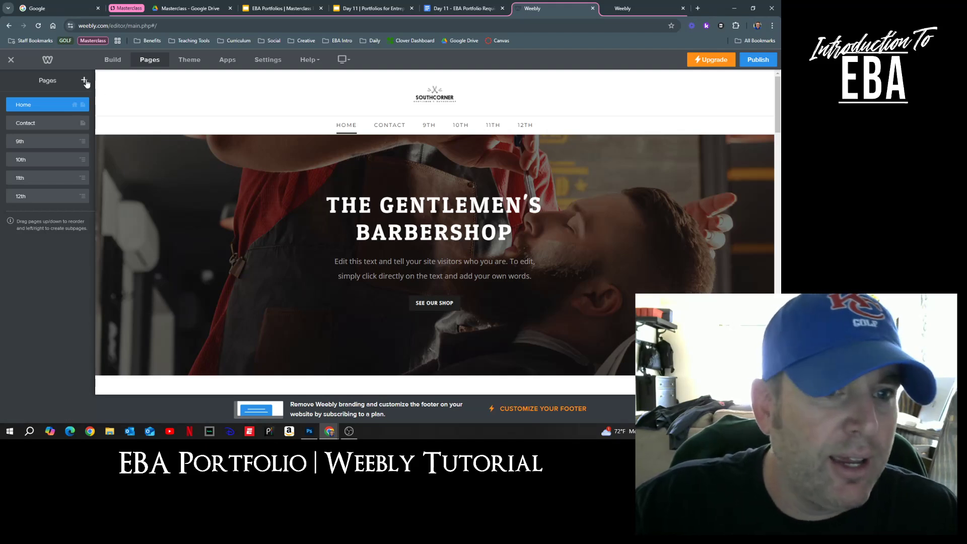
# Step: Add a standard page named 'Intro to EBA' at the end of the page list
pyautogui.click(85, 82)
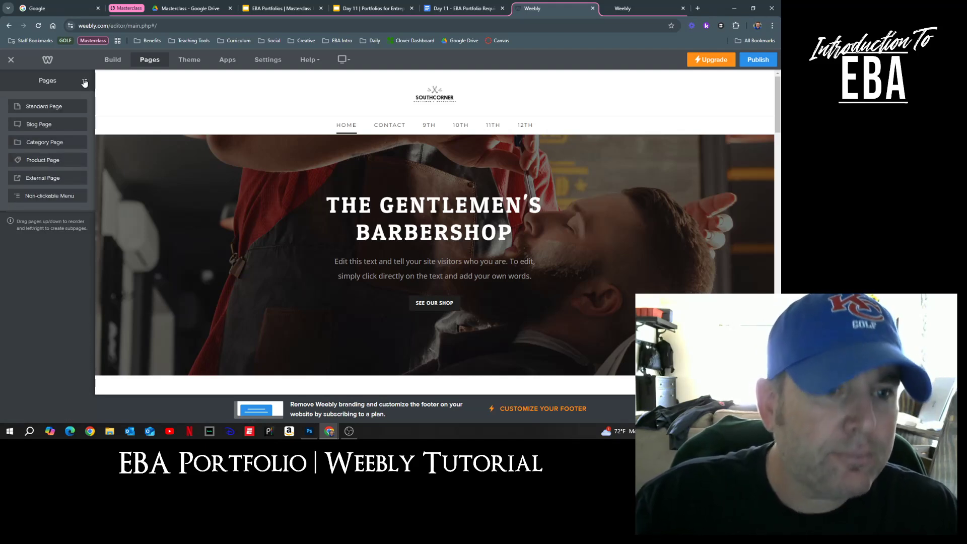
pyautogui.click(36, 108)
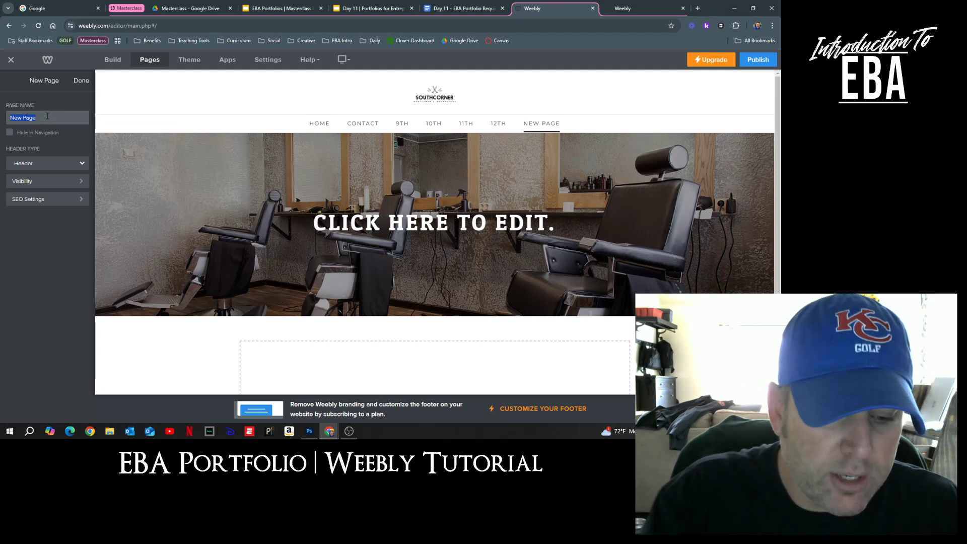
pyautogui.write('I')
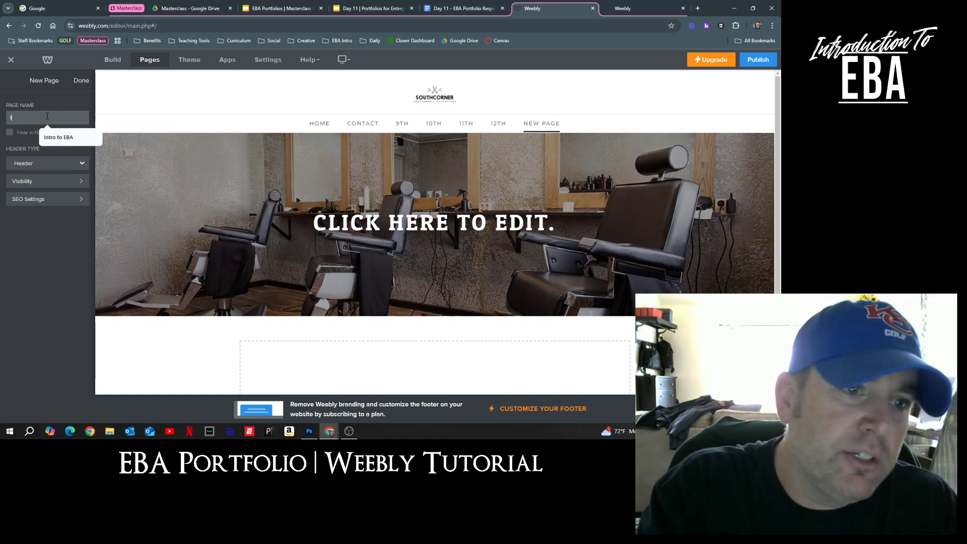
pyautogui.write('ntro to EBA')
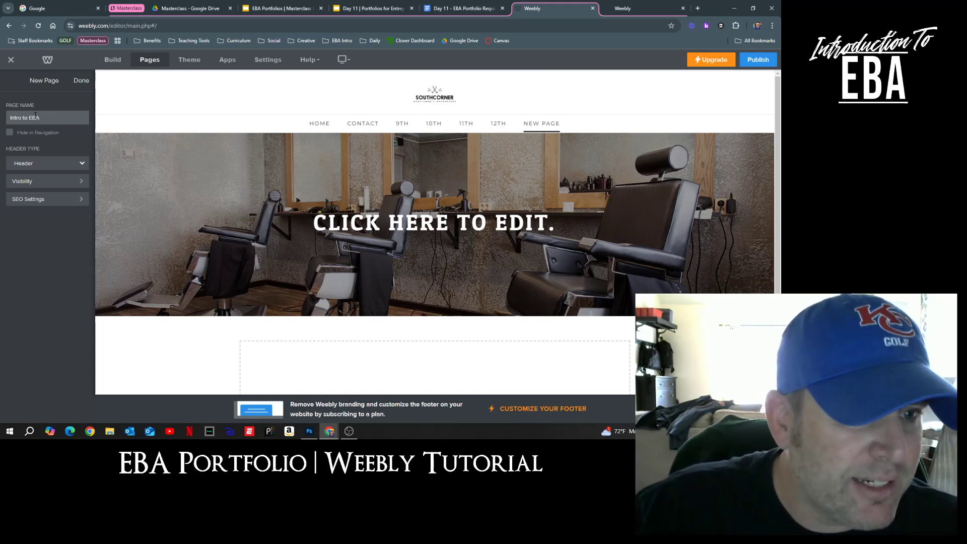
pyautogui.click(81, 81)
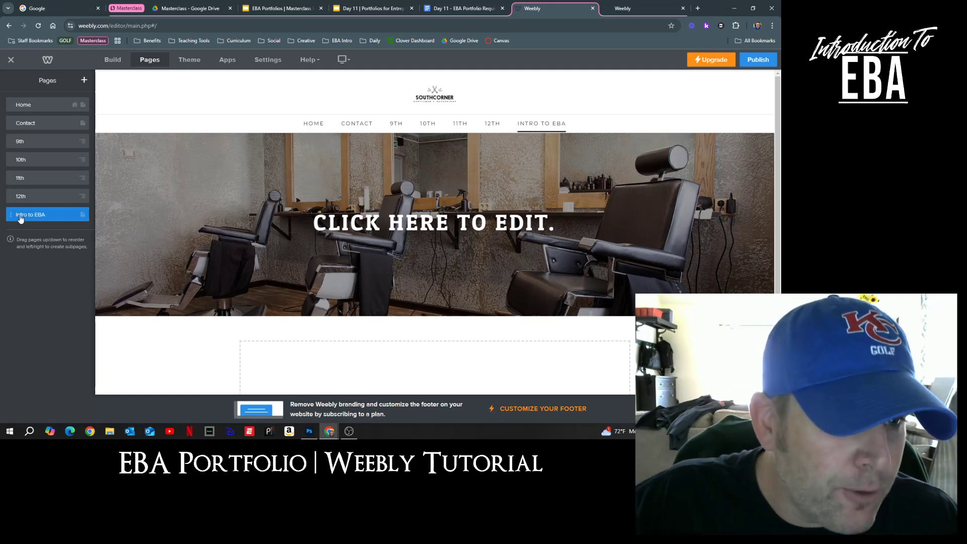
# Step: Drag 'Intro to EBA' below 9th and indent it as 9th's subpage
pyautogui.moveTo(17, 218); pyautogui.dragTo(27, 161)
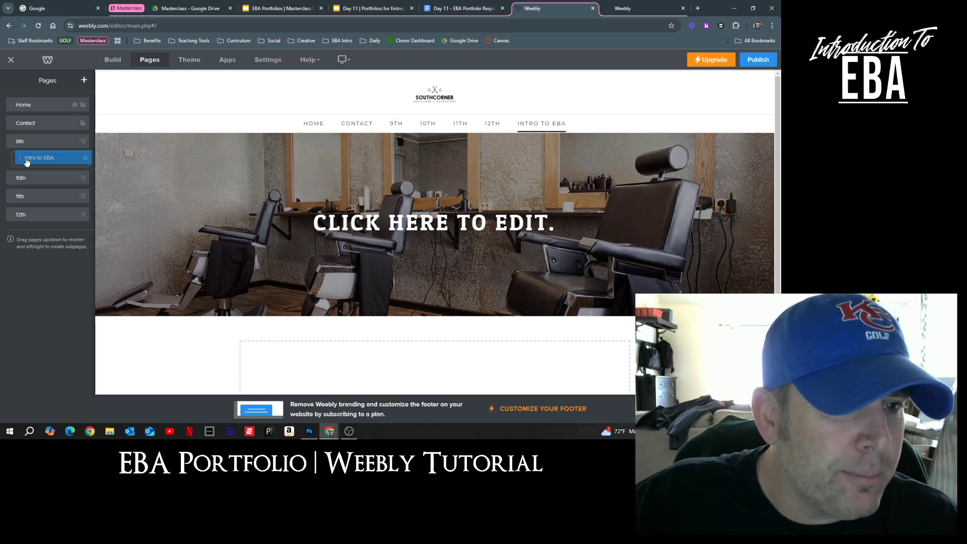
pyautogui.moveTo(27, 161); pyautogui.dragTo(27, 162)
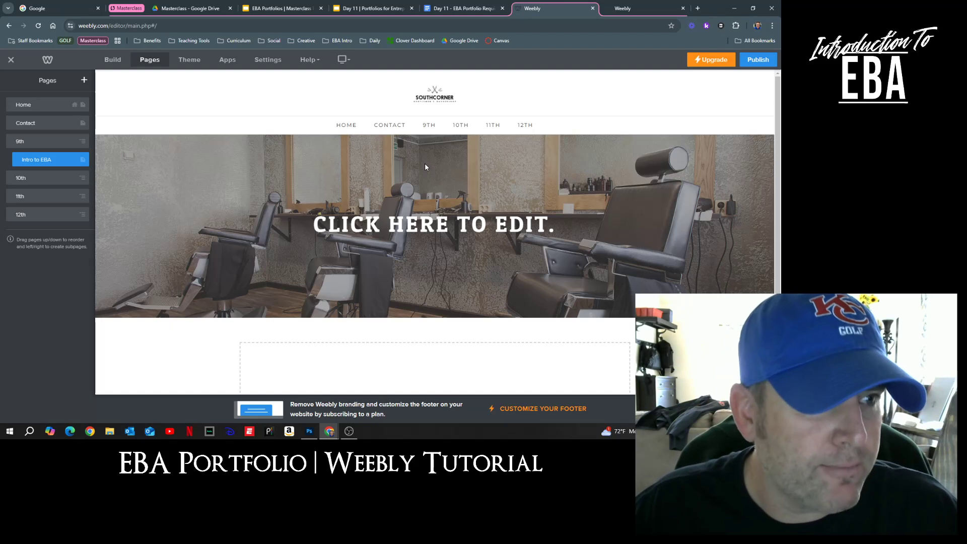
pyautogui.moveTo(434, 128)
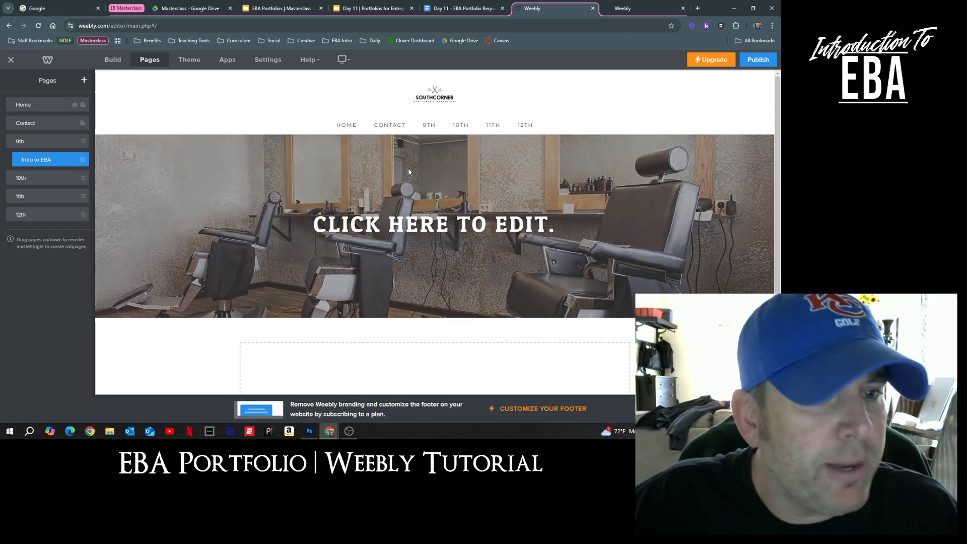
# Step: Add a standard page 'EBA Honors English 9' and nest it under 9th below Intro to EBA
pyautogui.click(85, 82)
pyautogui.click(42, 103)
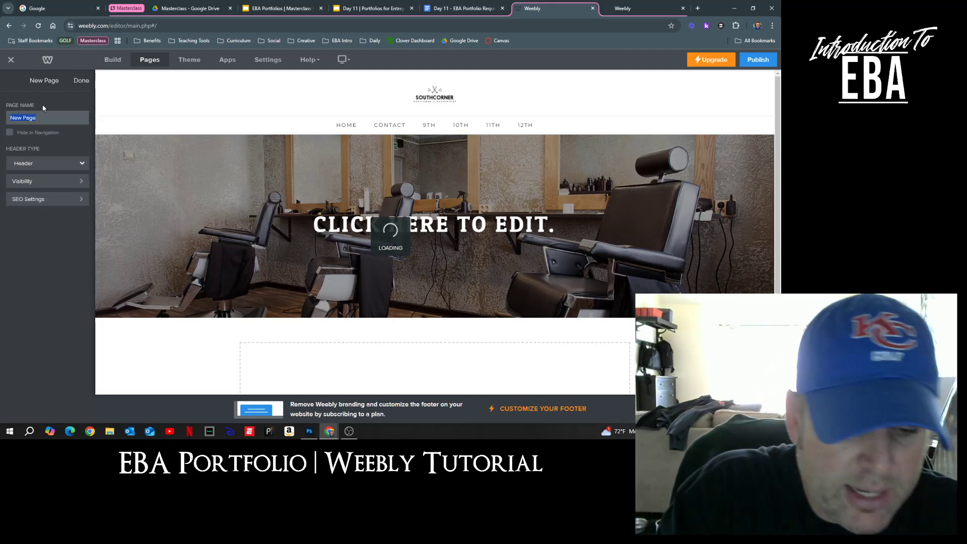
pyautogui.write('EBA')
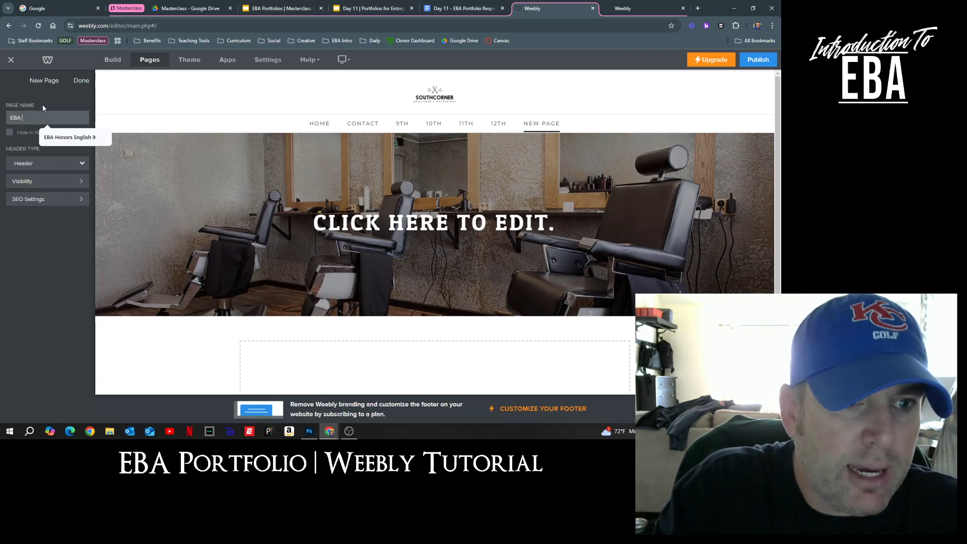
pyautogui.write(' Honors English')
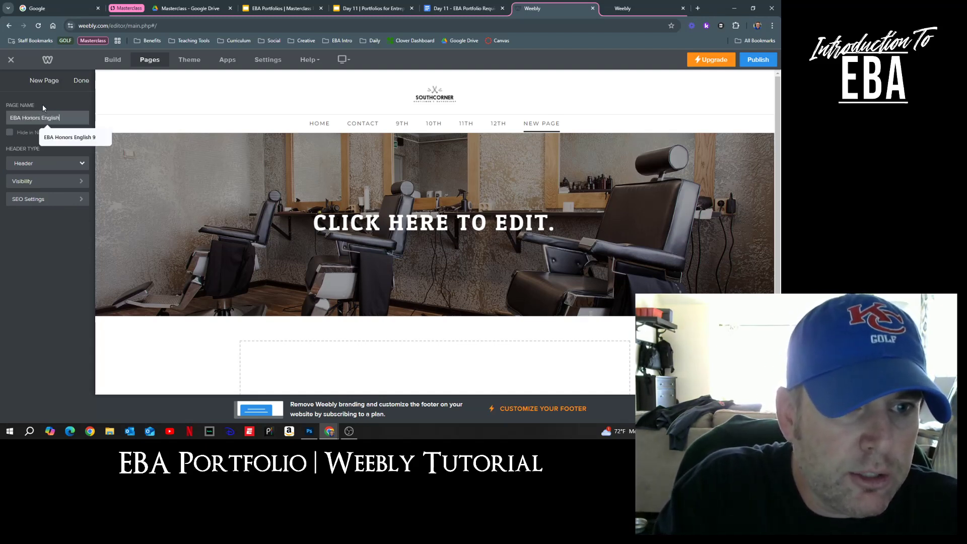
pyautogui.write(' 9')
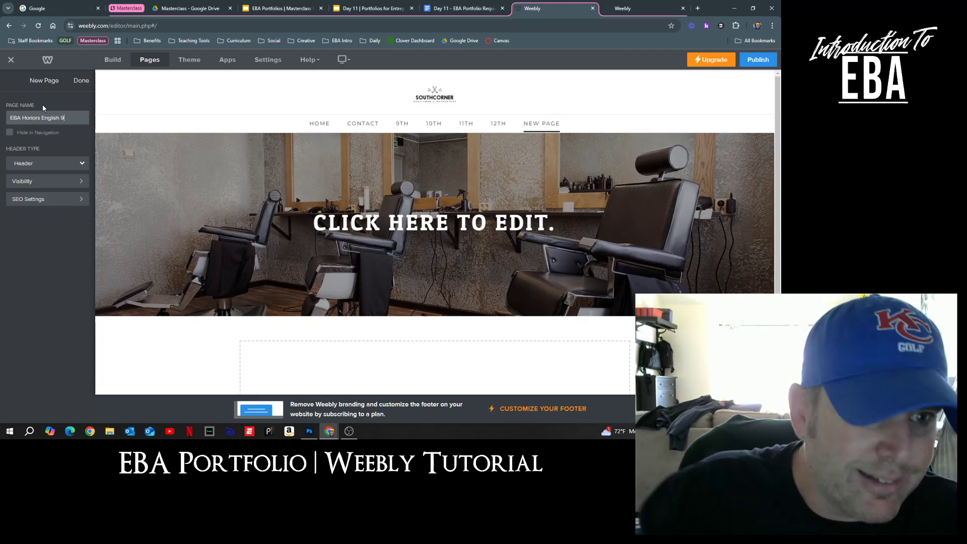
pyautogui.click(81, 82)
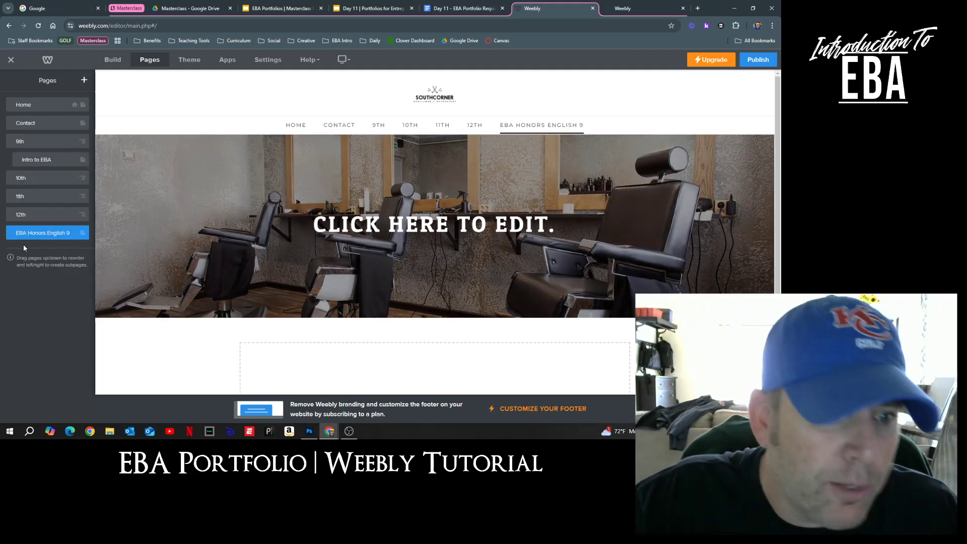
pyautogui.moveTo(22, 234); pyautogui.dragTo(30, 177)
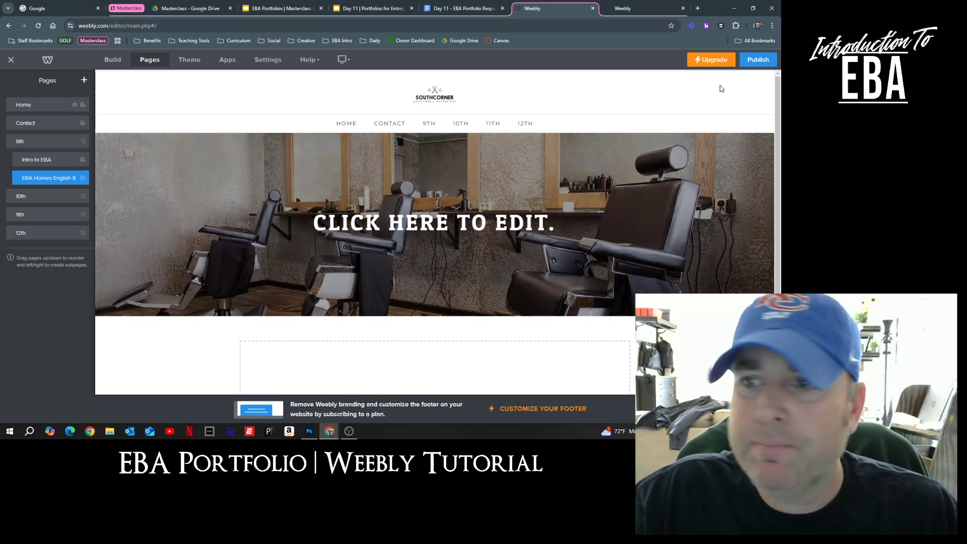
# Step: Publish the site and open the live published URL in a new tab
pyautogui.click(760, 61)
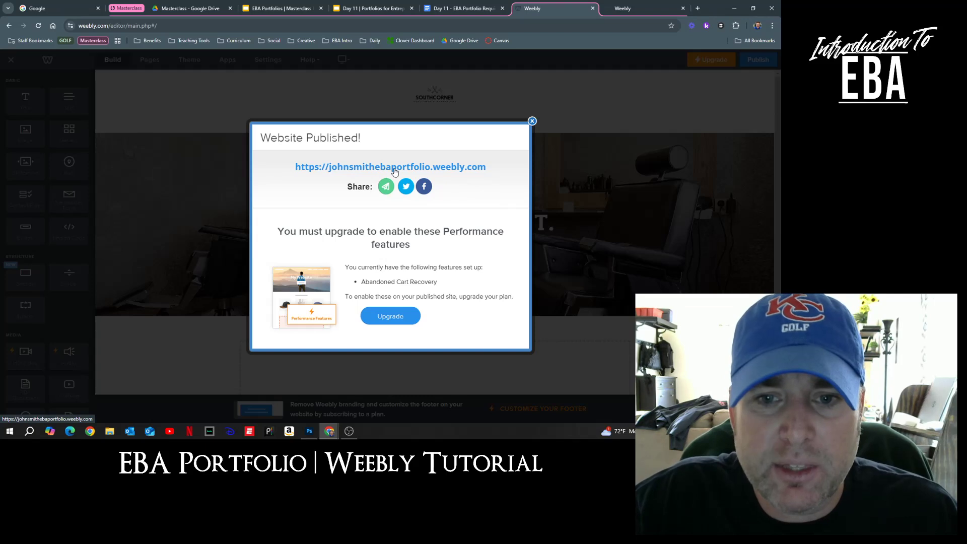
pyautogui.click(449, 168)
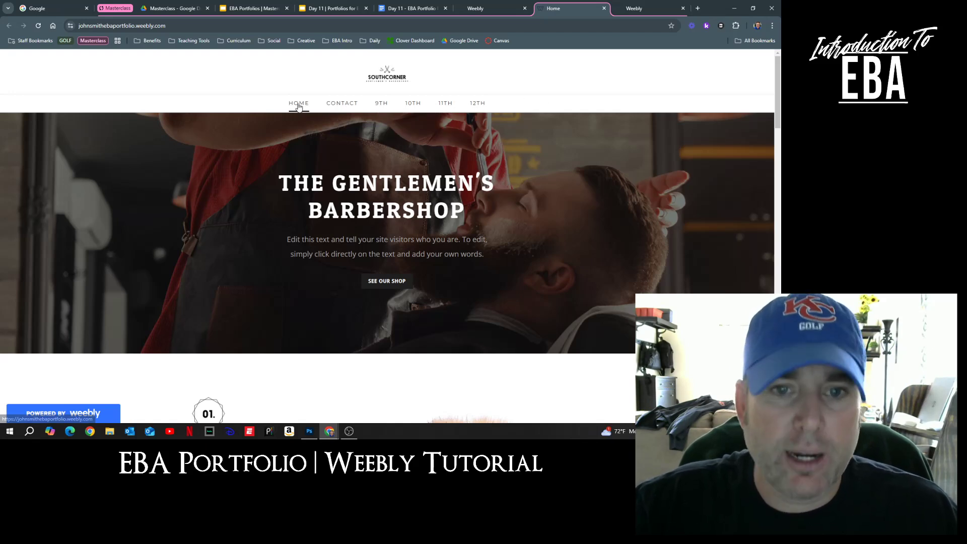
pyautogui.moveTo(381, 107)
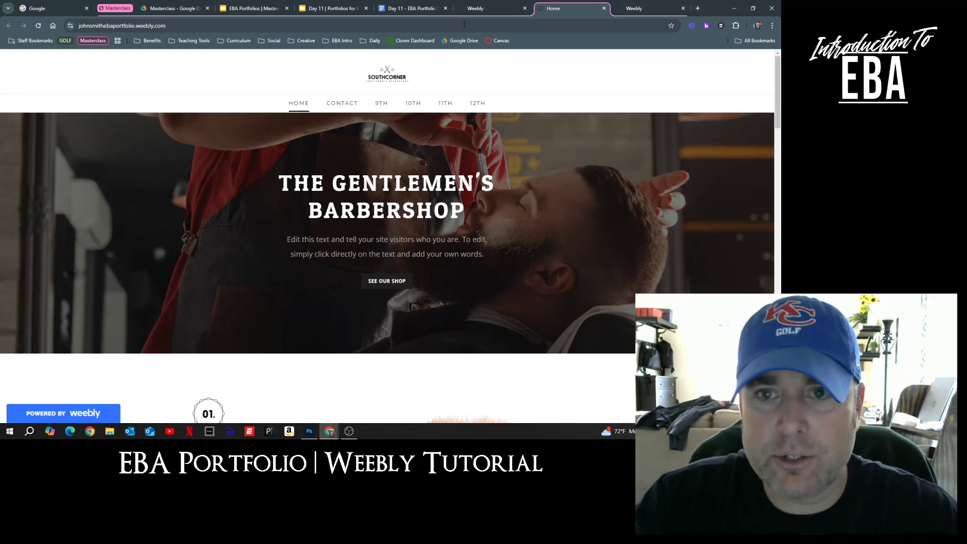
# Step: Back in the editor, move Contact to the bottom of the page order and go to the Home page
pyautogui.click(486, 8)
pyautogui.click(533, 122)
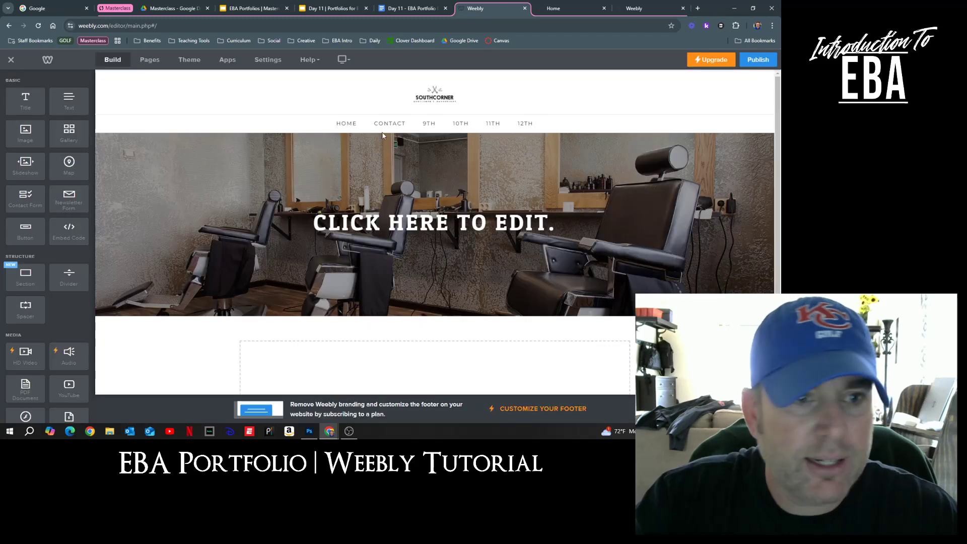
pyautogui.click(150, 61)
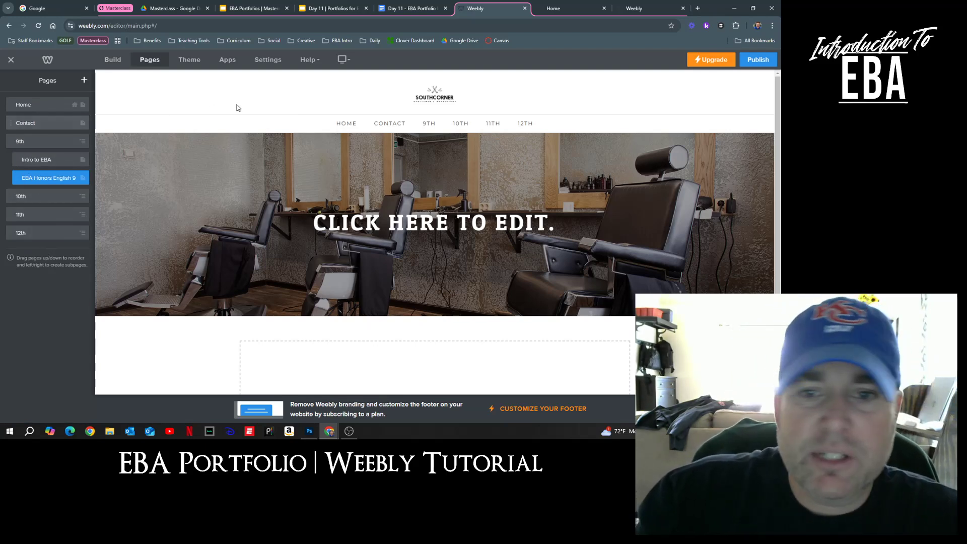
pyautogui.moveTo(25, 125); pyautogui.dragTo(23, 237)
pyautogui.click(22, 234)
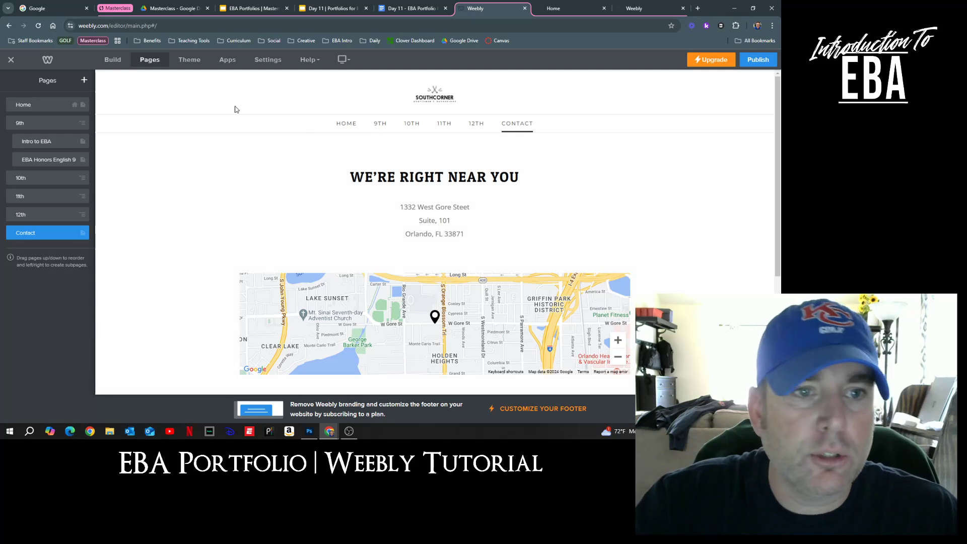
pyautogui.click(347, 127)
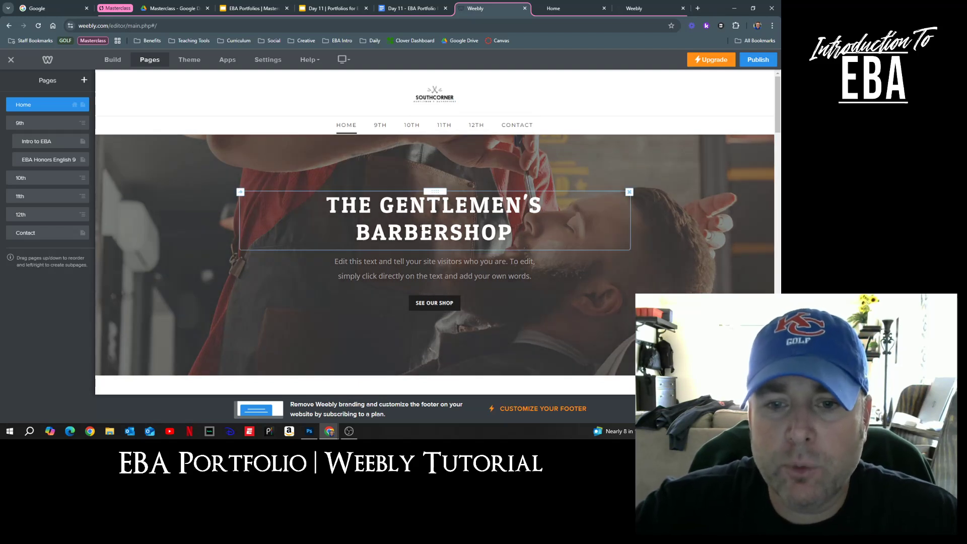
pyautogui.click(434, 94)
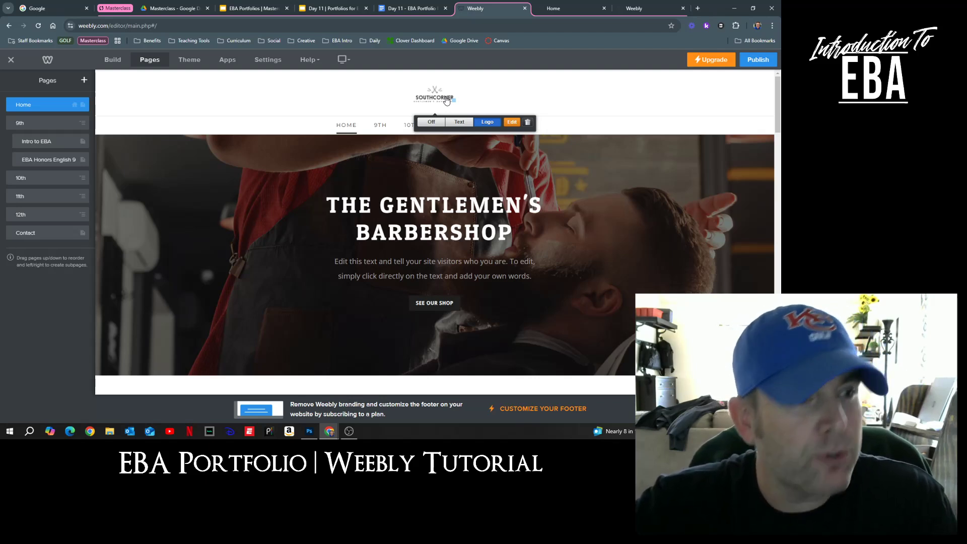
# Step: Replace the header logo with a text title: the student's name followed by 'EBA PORTFOLIO'
pyautogui.click(460, 122)
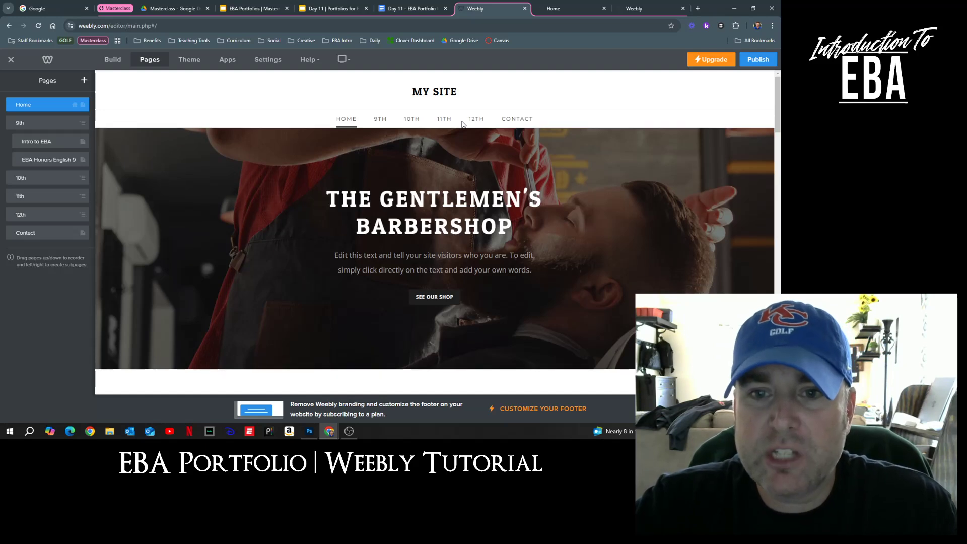
pyautogui.tripleClick(444, 92)
pyautogui.write('J')
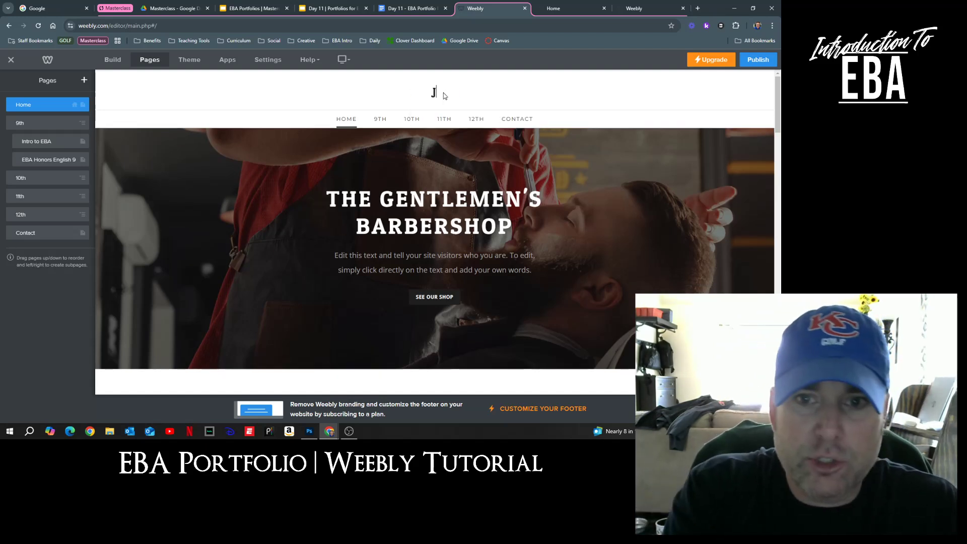
pyautogui.write("OHN SMITH'S EBA POR")
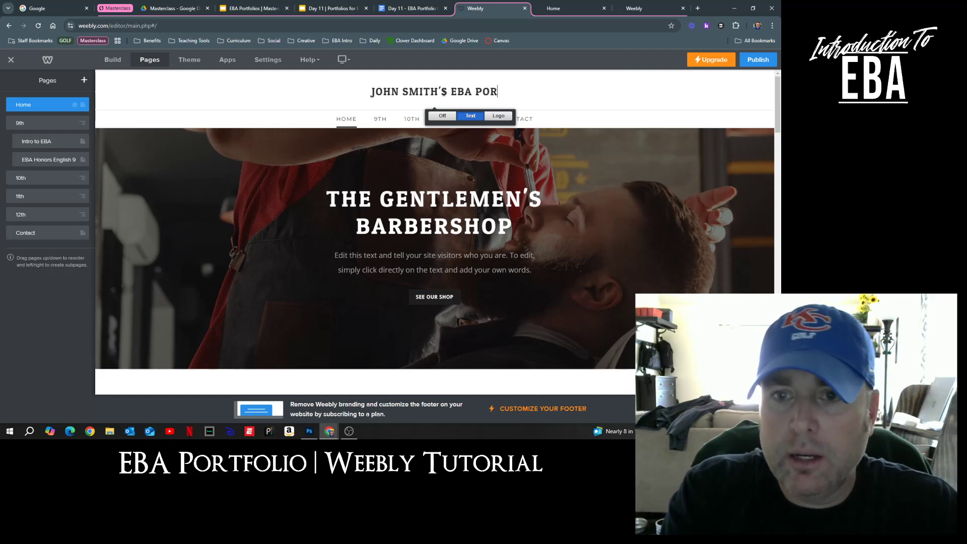
pyautogui.write('TFOLIO')
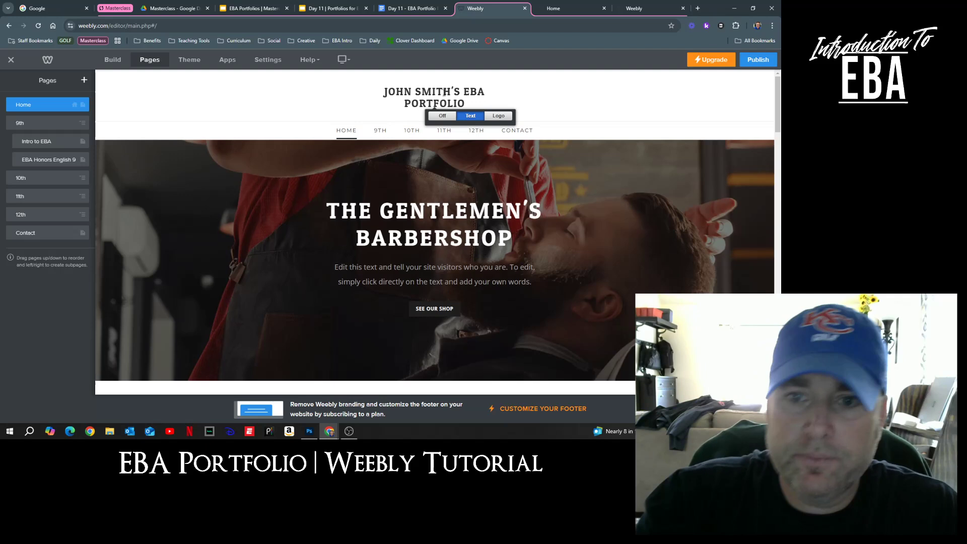
pyautogui.click(590, 101)
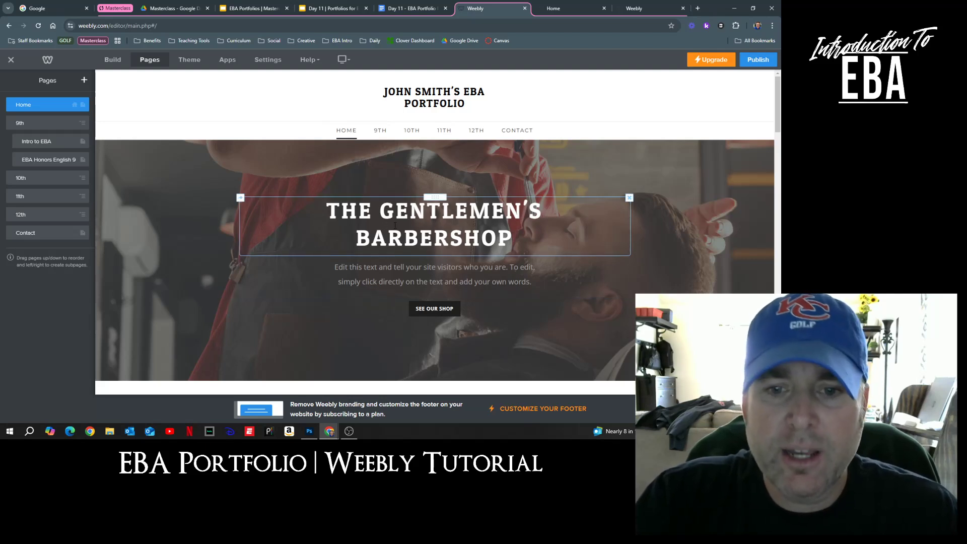
# Step: Change the hero headline from THE GENTLEMEN'S BARBERSHOP to 'FUTURE ENTREPRENEUR', fixing typos along the way
pyautogui.click(409, 218)
pyautogui.moveTo(522, 234); pyautogui.dragTo(341, 211)
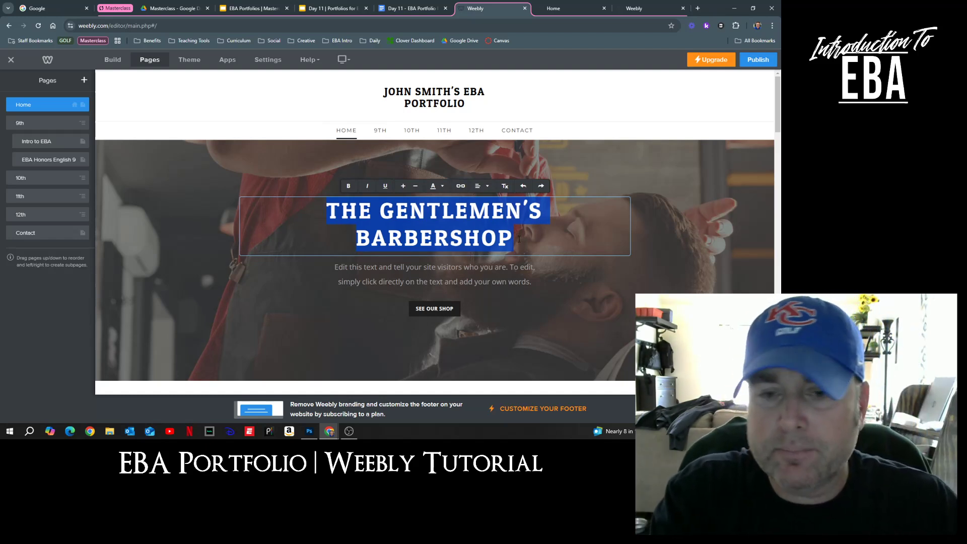
pyautogui.write('ENTREPRENUR')
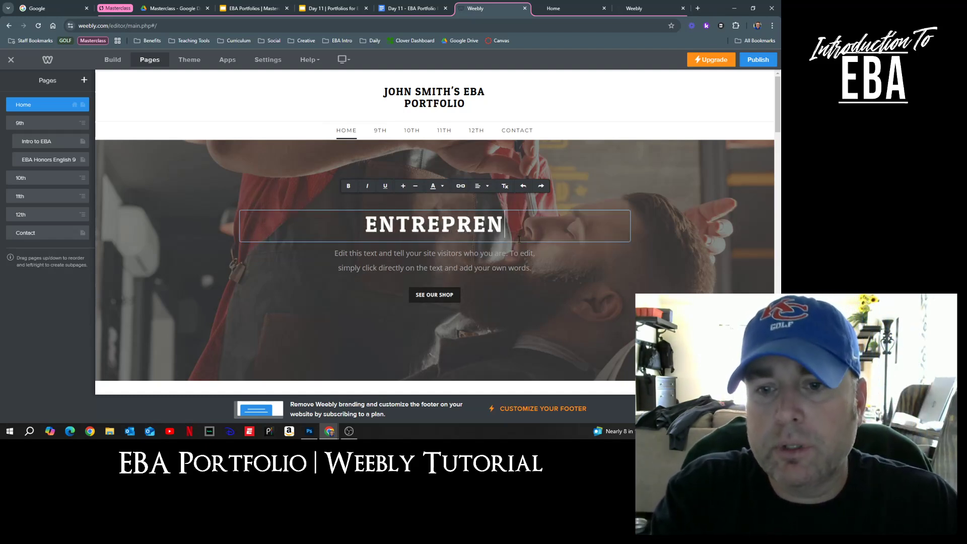
pyautogui.press('BackSpace')
pyautogui.press('BackSpace')
pyautogui.write('EURSHIP ')
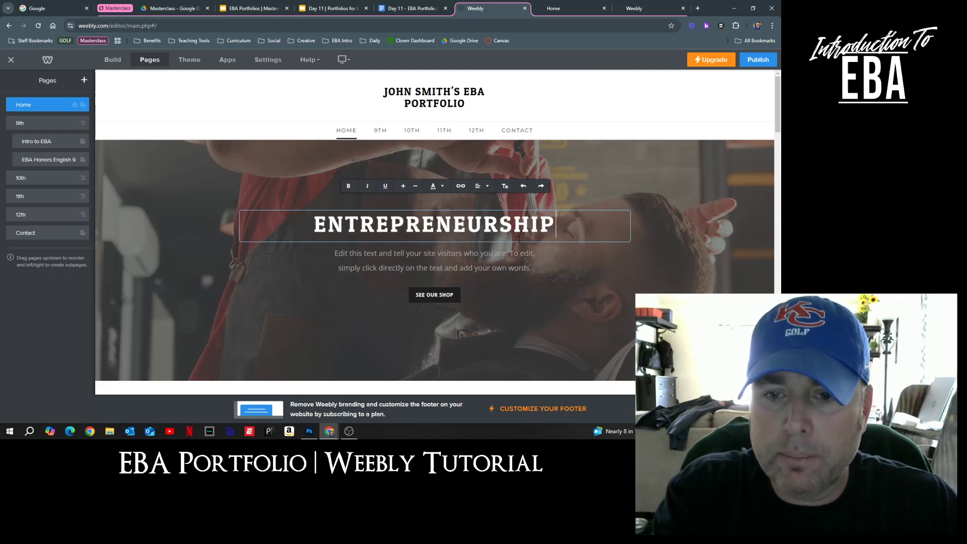
pyautogui.write('STUDENT')
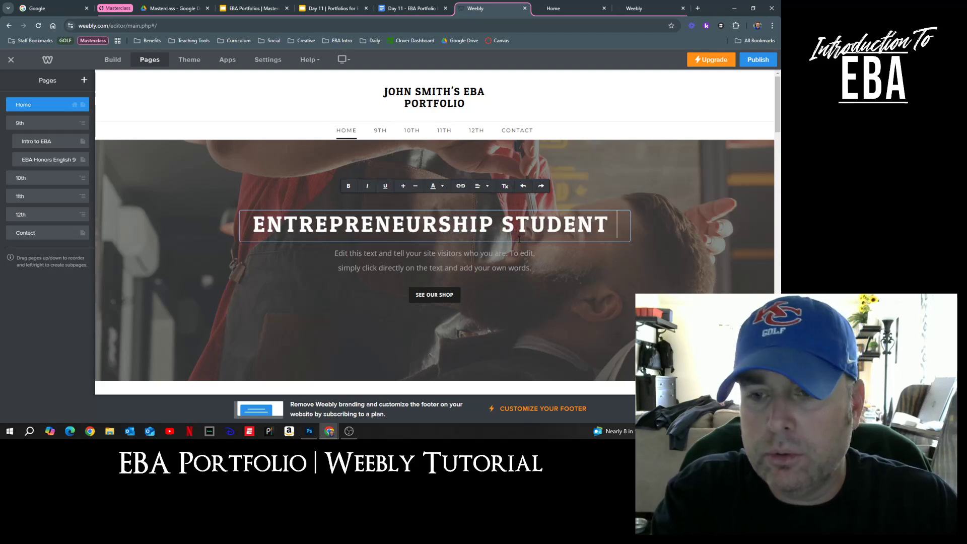
pyautogui.press('BackSpace')
pyautogui.write('FUTURE')
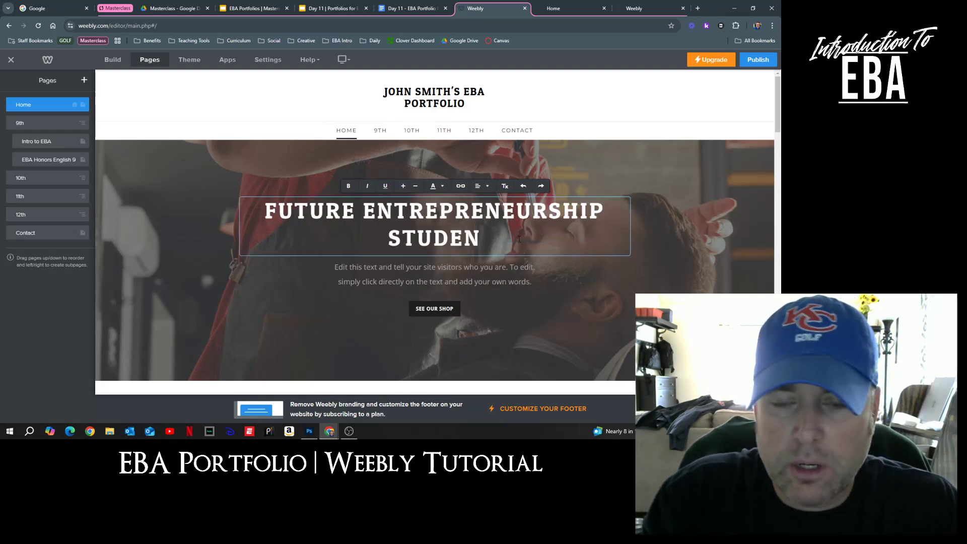
pyautogui.press('Down')
pyautogui.press('Right')
pyautogui.press('Right')
pyautogui.press('Right')
pyautogui.press('Right')
pyautogui.press('Right')
pyautogui.press('Right')
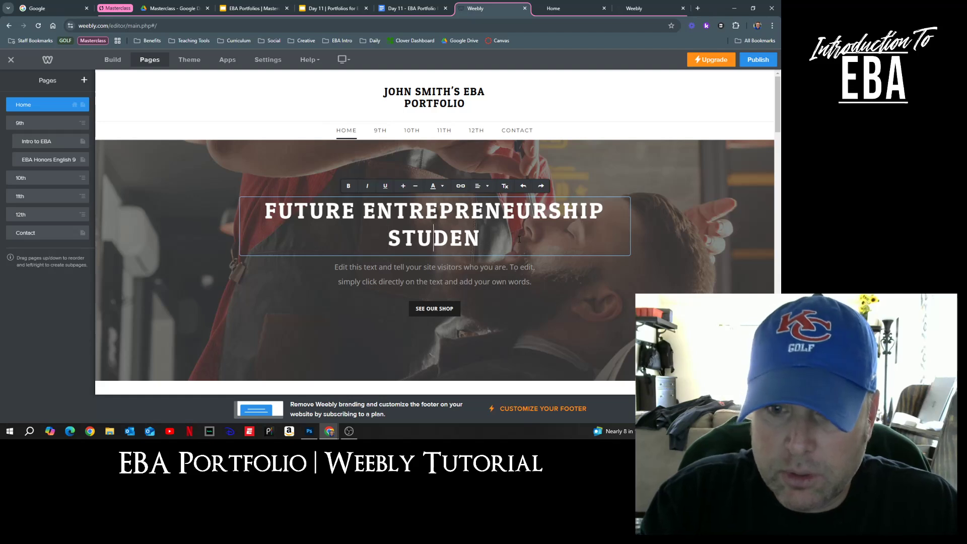
pyautogui.press('BackSpace')
pyautogui.press('BackSpace')
pyautogui.press('BackSpace')
pyautogui.press('BackSpace')
pyautogui.press('BackSpace')
pyautogui.press('BackSpace')
pyautogui.press('BackSpace')
pyautogui.press('BackSpace')
pyautogui.press('BackSpace')
pyautogui.press('BackSpace')
pyautogui.press('BackSpace')
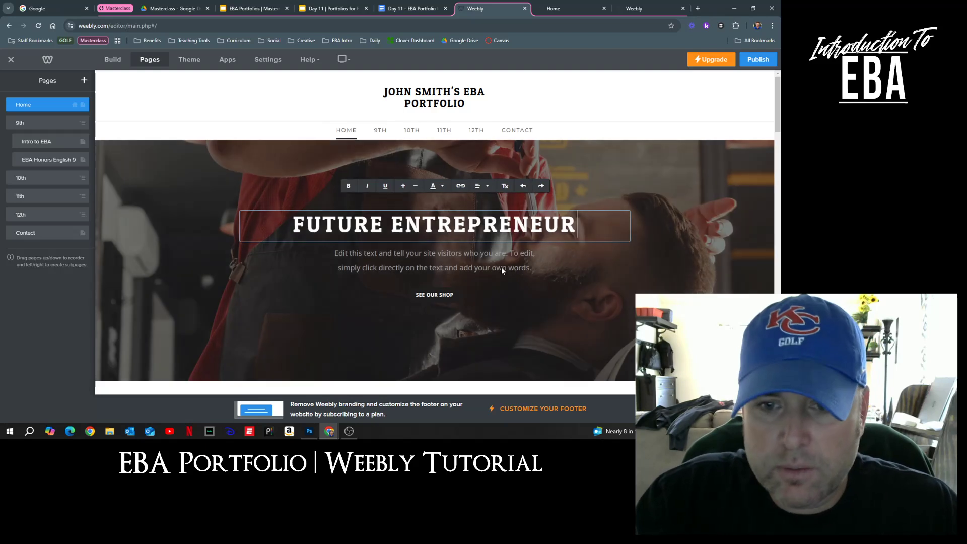
pyautogui.click(500, 259)
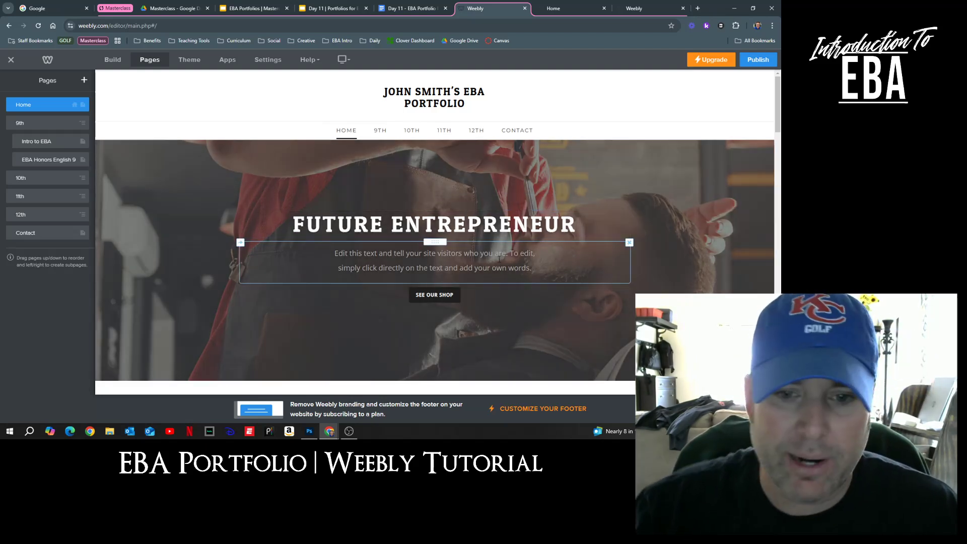
# Step: Replace the banner subtitle with 'Please tour my portfolio and view all of my coursework from my academy experience!'
pyautogui.click(462, 264)
pyautogui.tripleClick(455, 268)
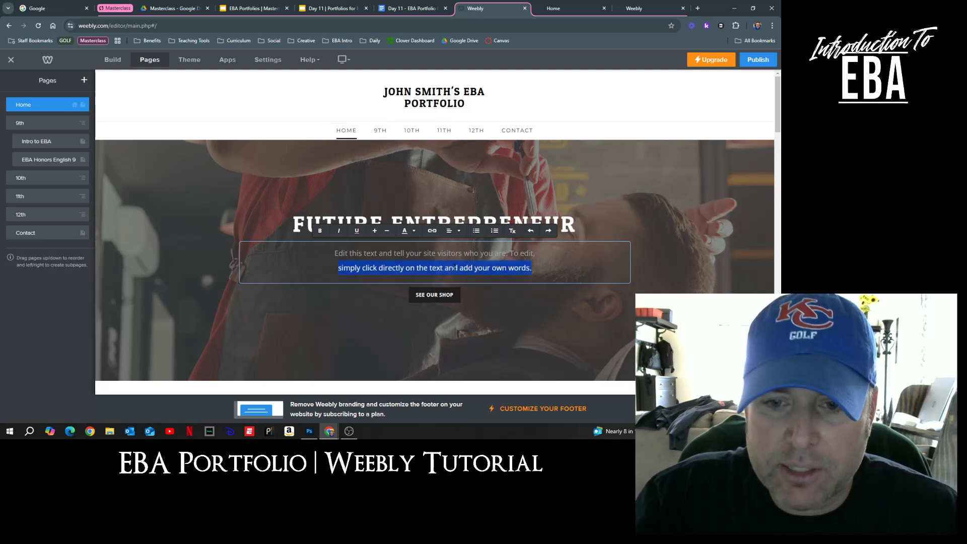
pyautogui.hotkey('ctrl', 'a')
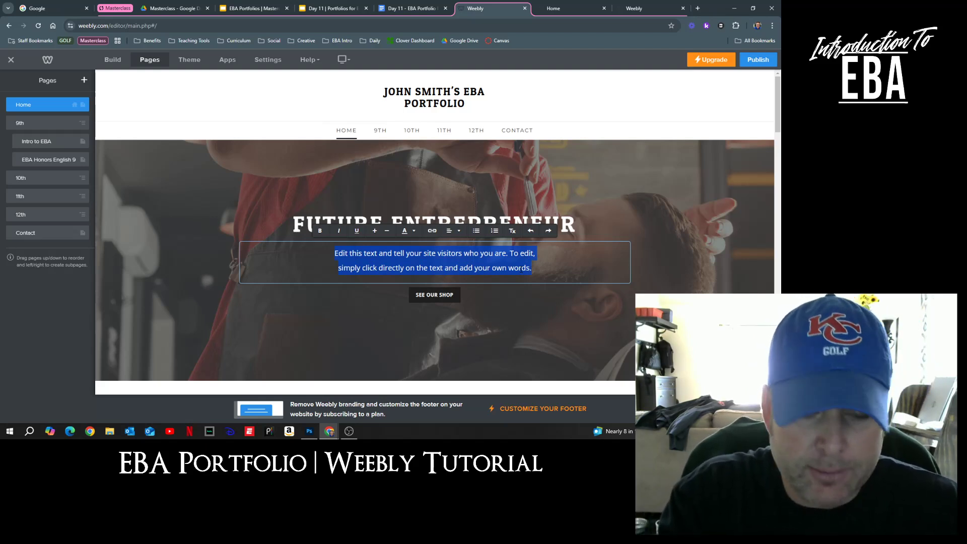
pyautogui.write('Please to')
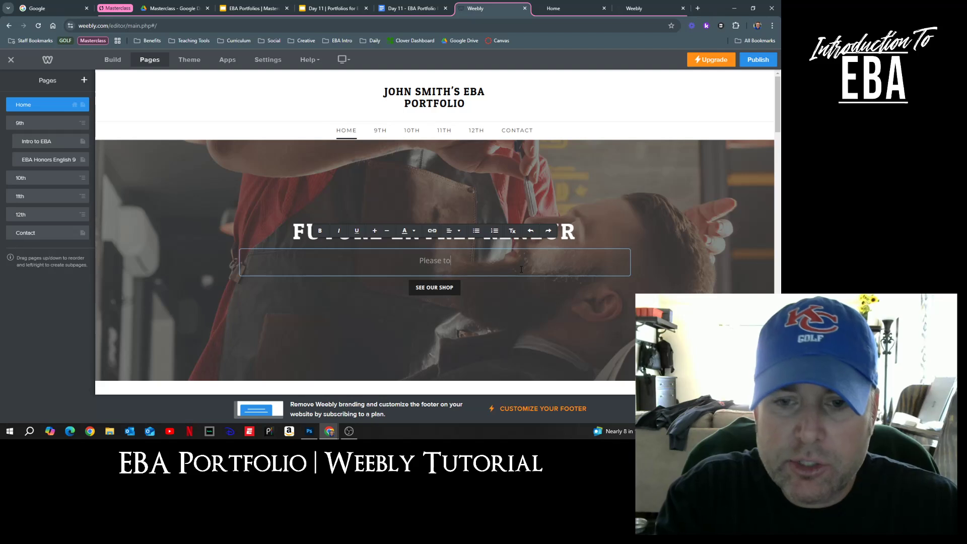
pyautogui.write('ur my port')
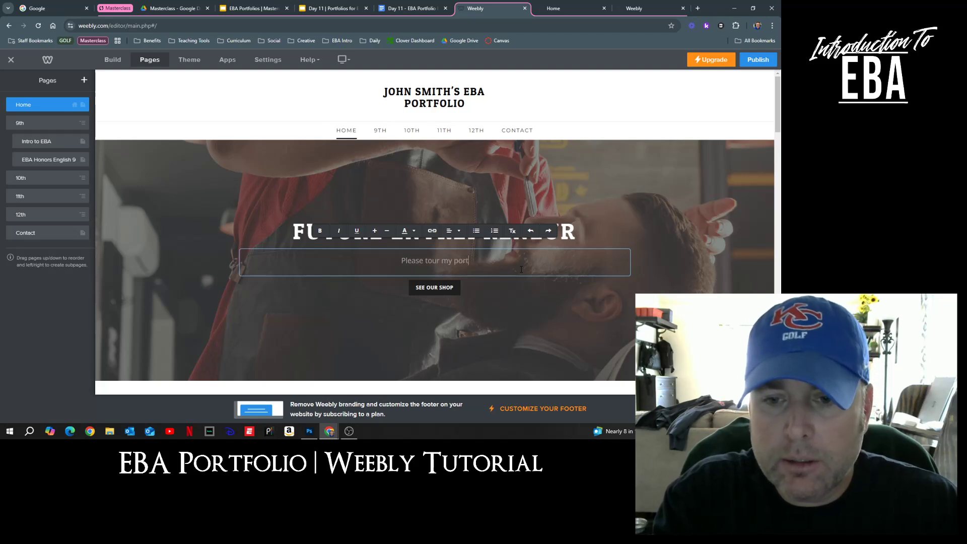
pyautogui.write('folio and ')
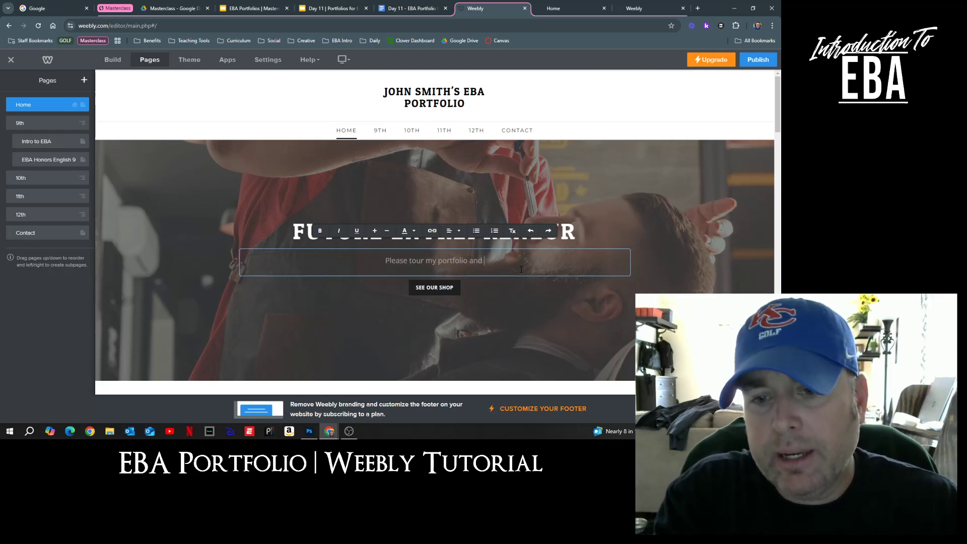
pyautogui.write('vi')
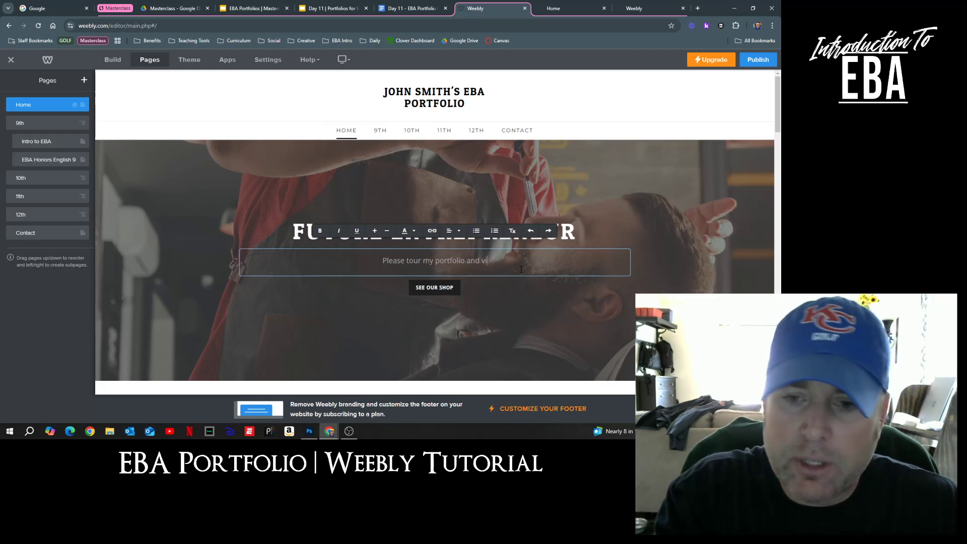
pyautogui.write('ew all of my')
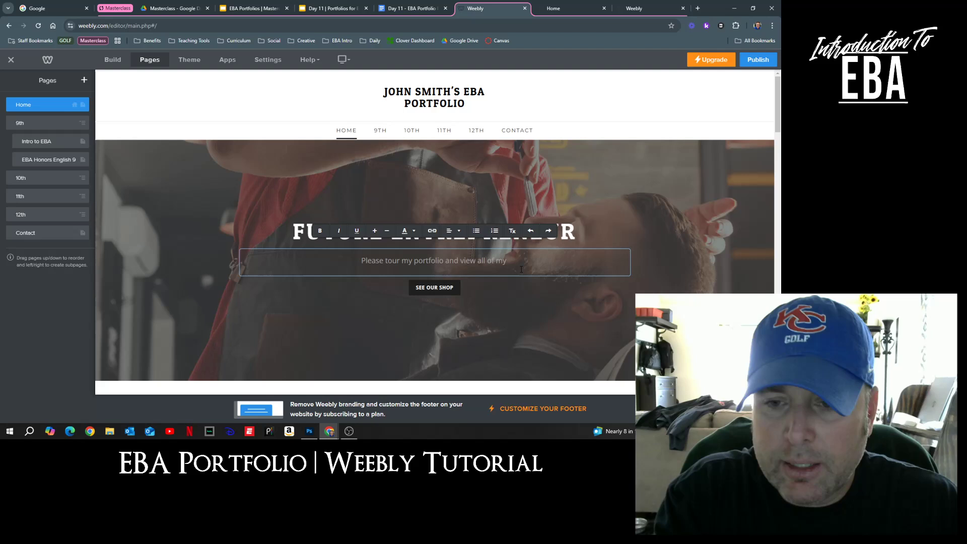
pyautogui.write(' coursework from ')
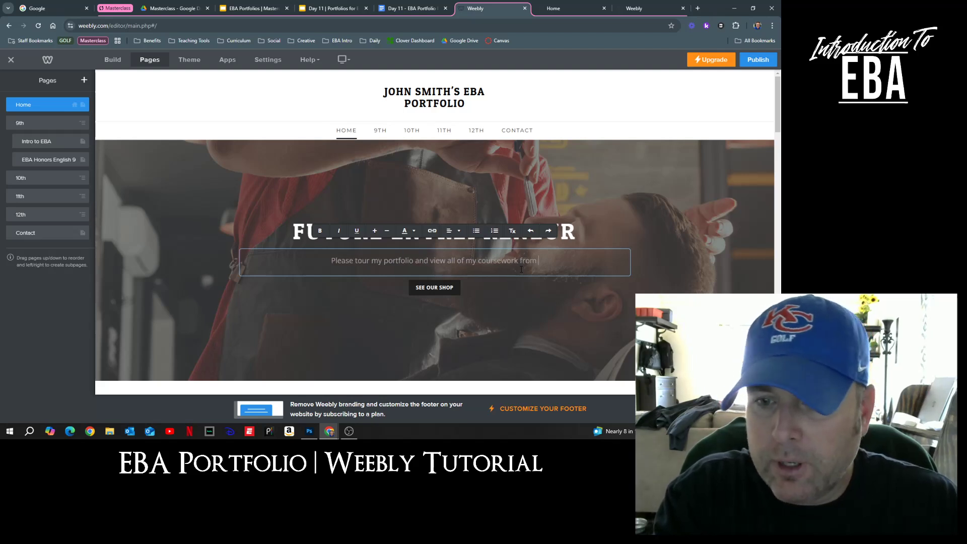
pyautogui.write('my academ')
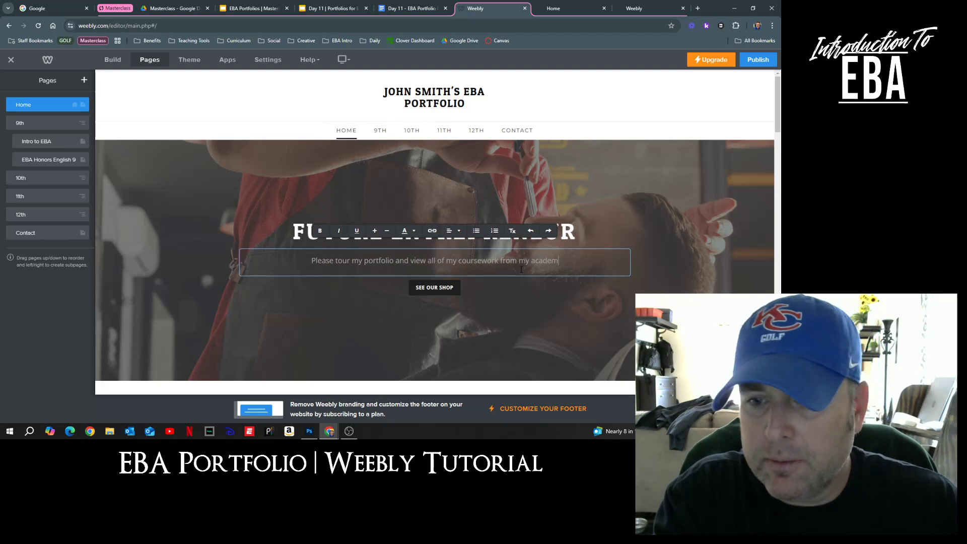
pyautogui.write('y experience')
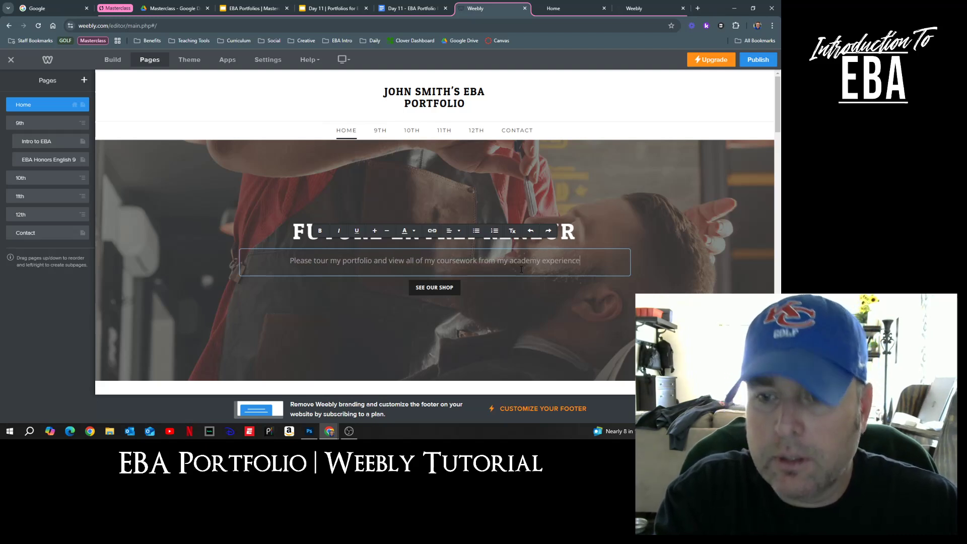
pyautogui.write('!')
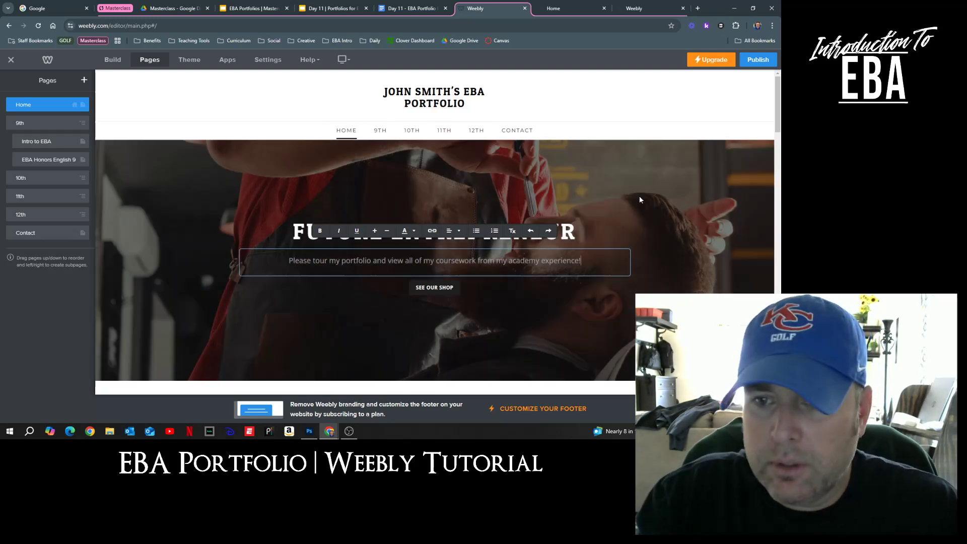
pyautogui.click(639, 259)
pyautogui.click(434, 287)
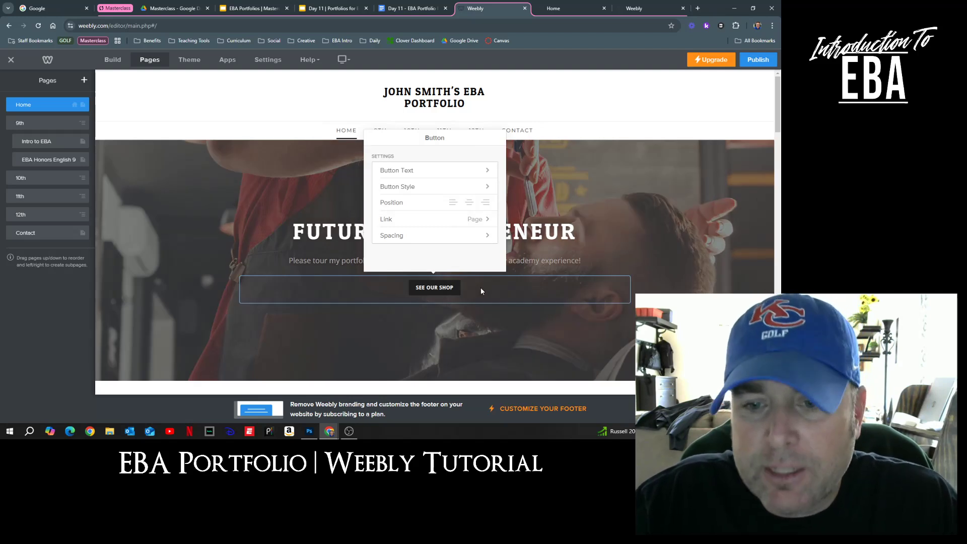
# Step: Delete the SEE OUR SHOP button from the home banner and confirm the removal
pyautogui.click(532, 329)
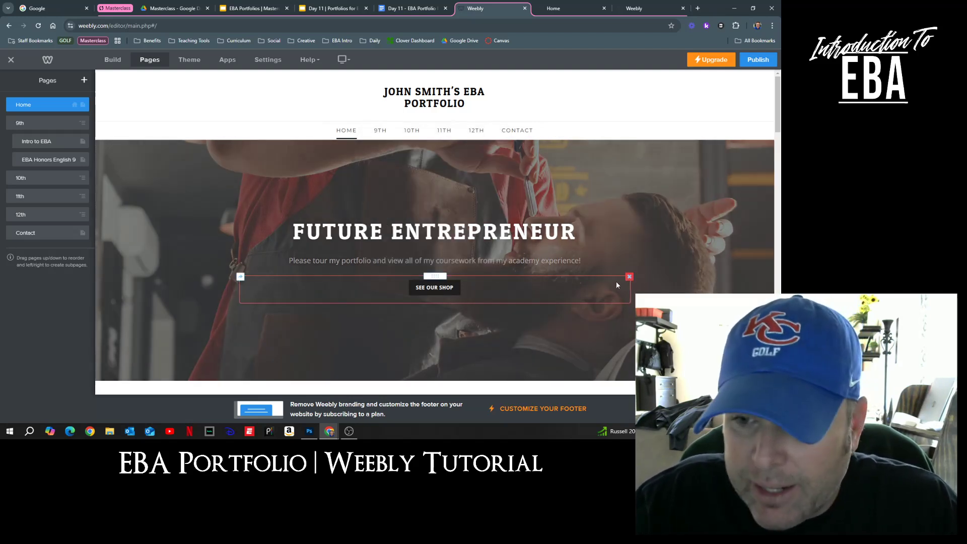
pyautogui.click(627, 277)
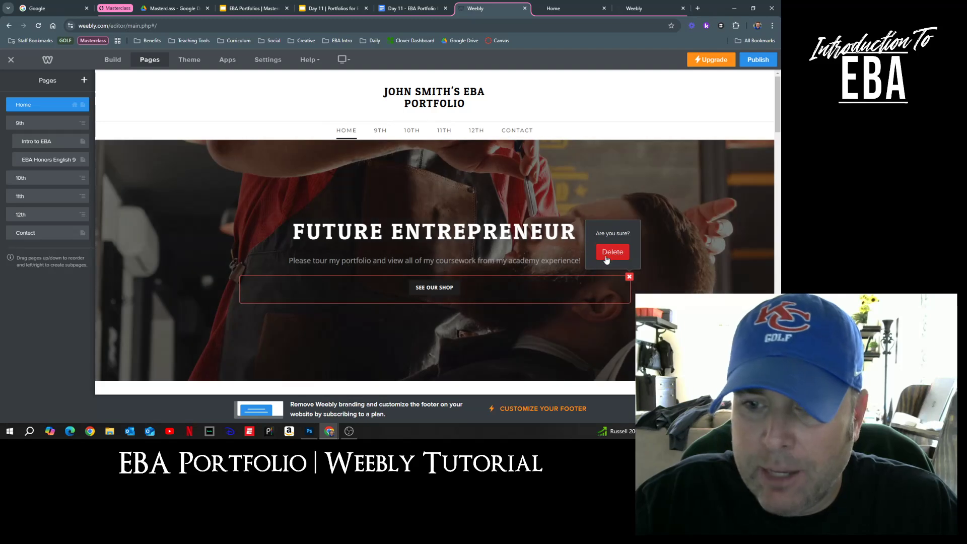
pyautogui.click(610, 254)
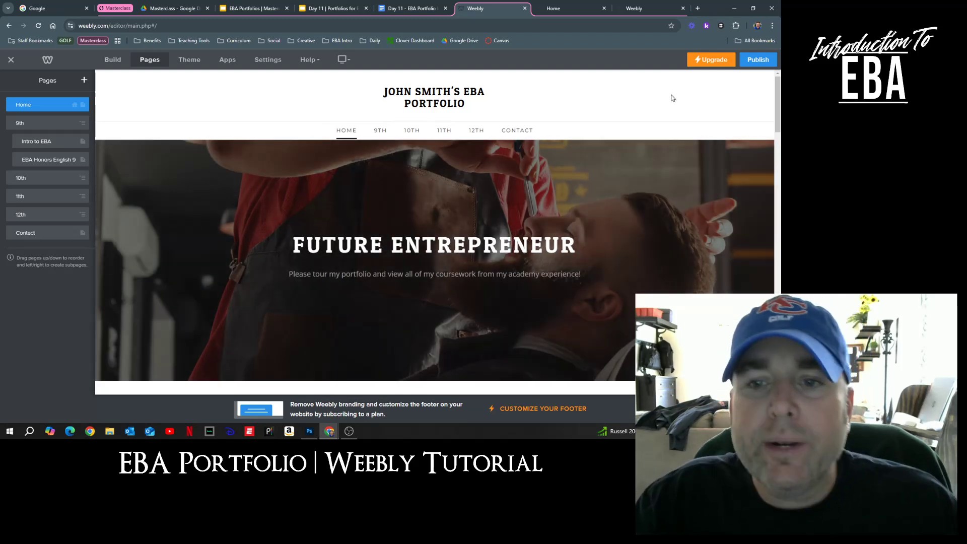
pyautogui.scroll(-5, 691, 168)
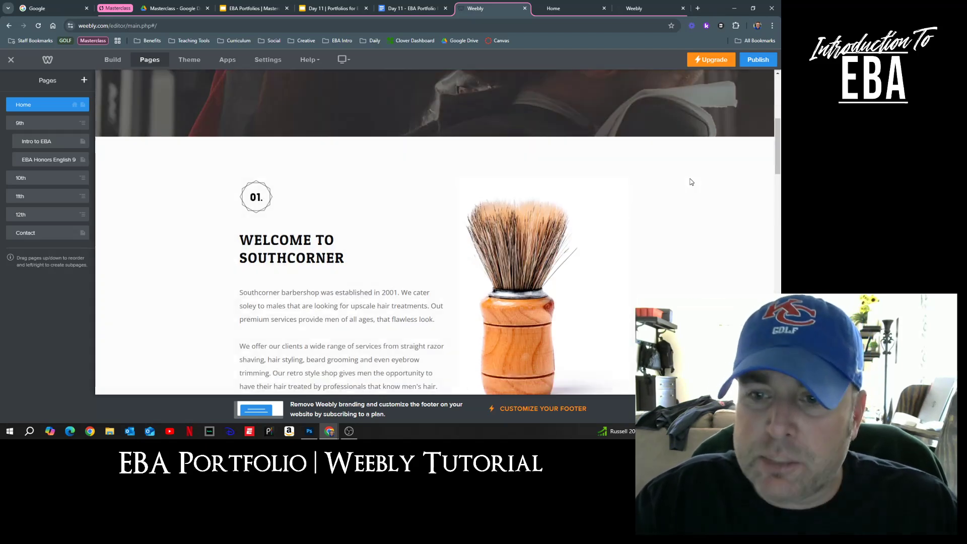
pyautogui.scroll(5, 671, 250)
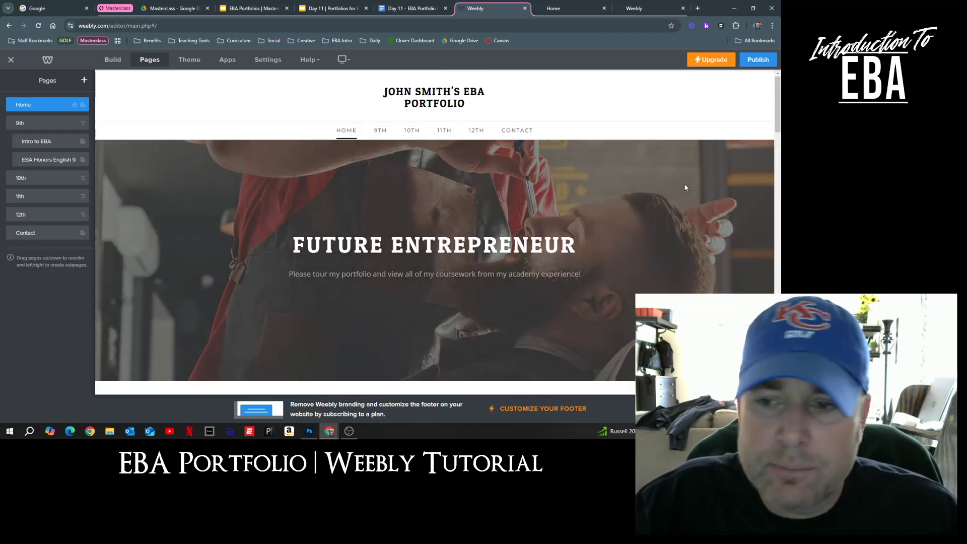
pyautogui.scroll(-1, 685, 188)
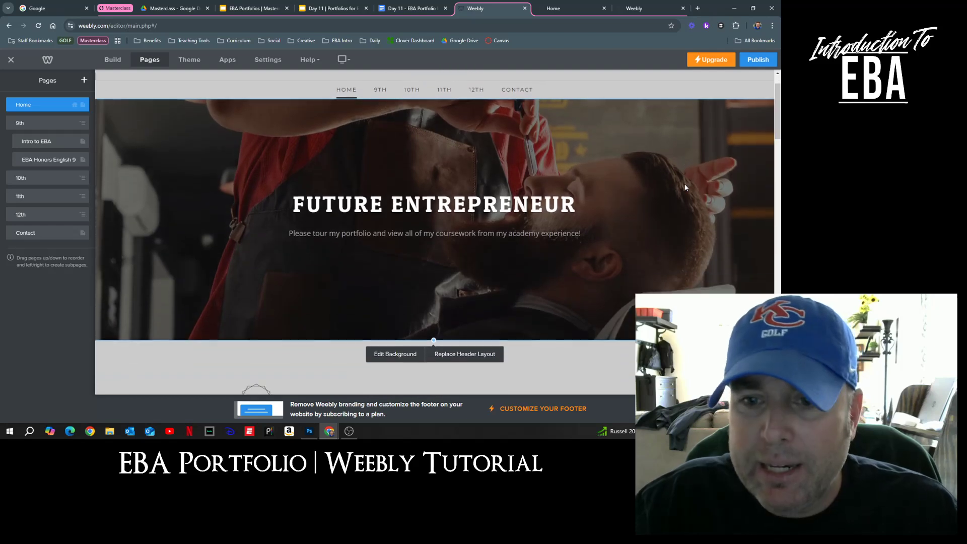
# Step: Bring the example student's live EBA portfolio window in front of the editor
pyautogui.click(387, 357)
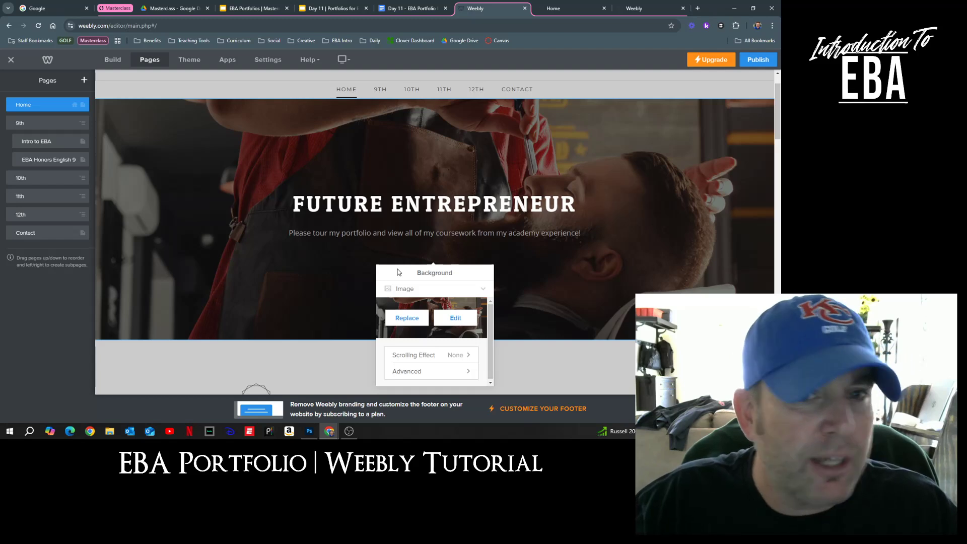
pyautogui.moveTo(330, 432)
pyautogui.click(355, 401)
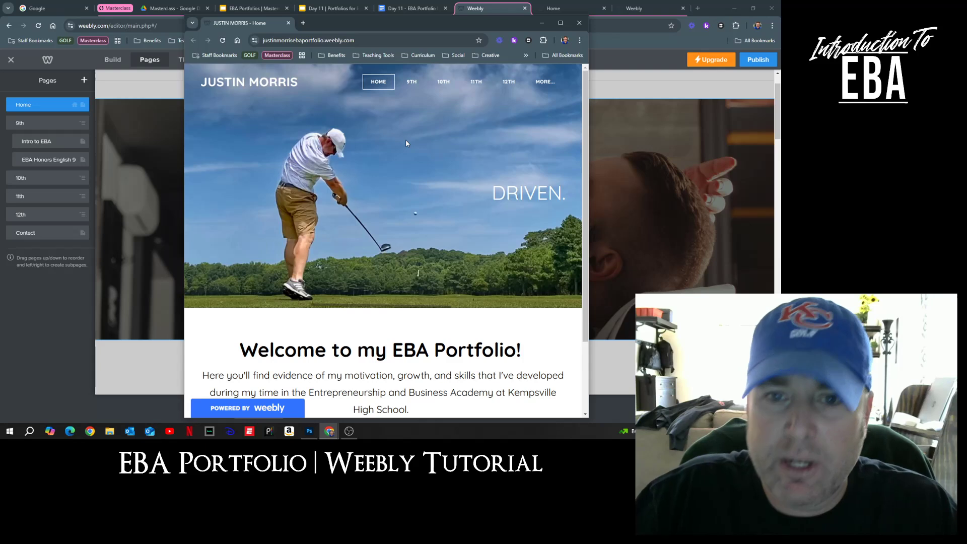
# Step: Open the example portfolio's Intro to EBA page from the 9TH menu and maximize the window
pyautogui.moveTo(411, 82)
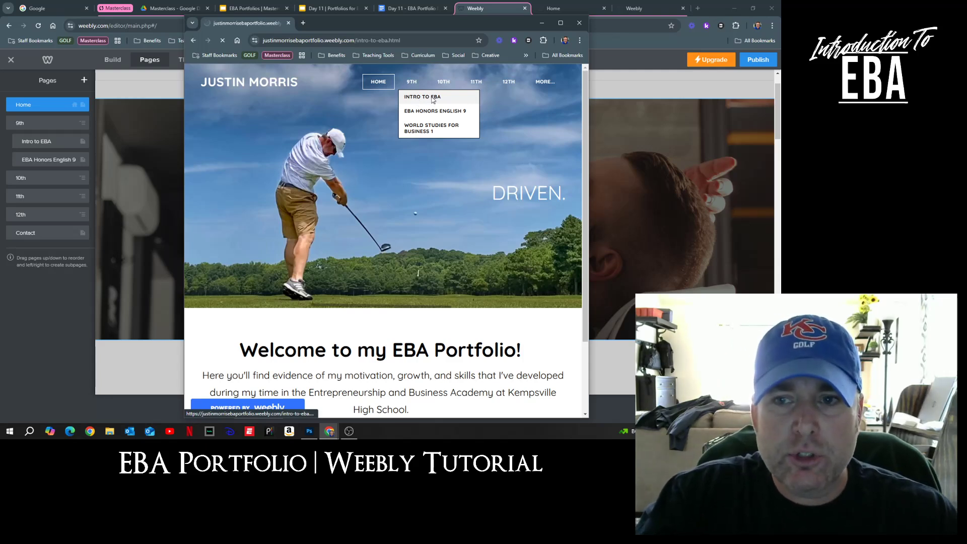
pyautogui.click(560, 23)
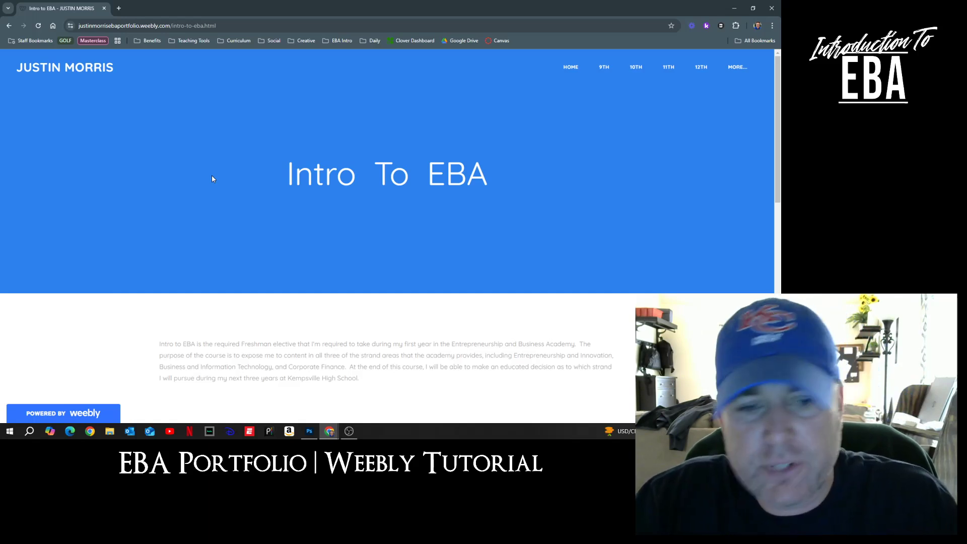
pyautogui.scroll(-2, 490, 252)
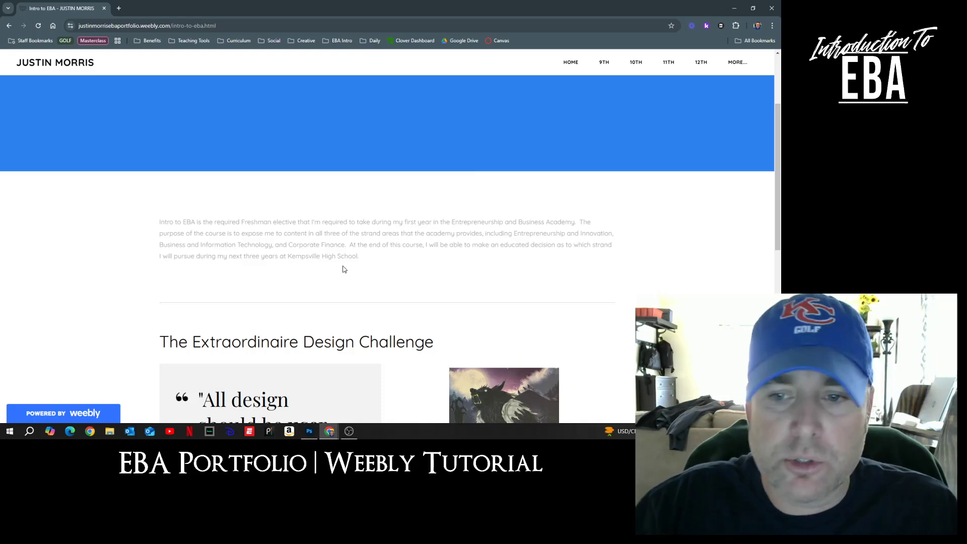
pyautogui.scroll(-5, 383, 264)
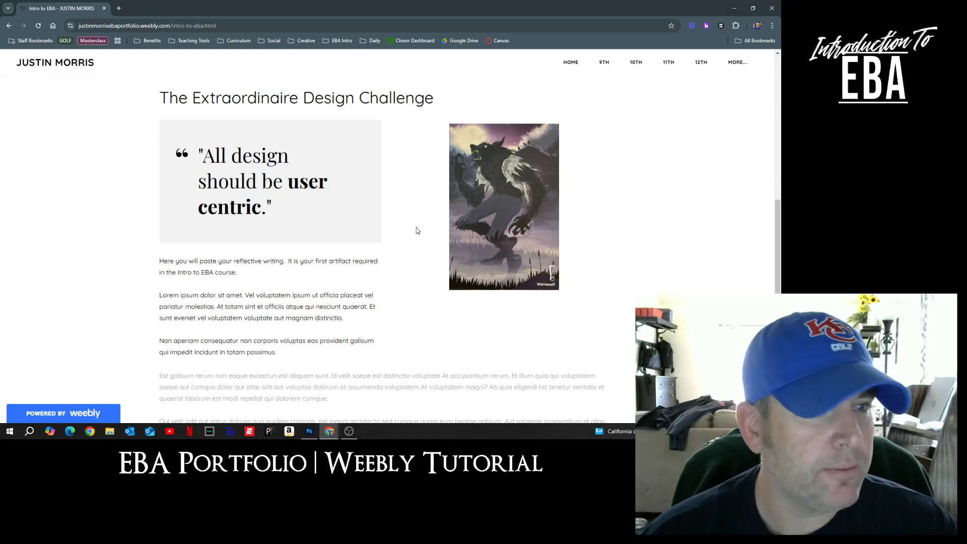
pyautogui.scroll(1, 416, 228)
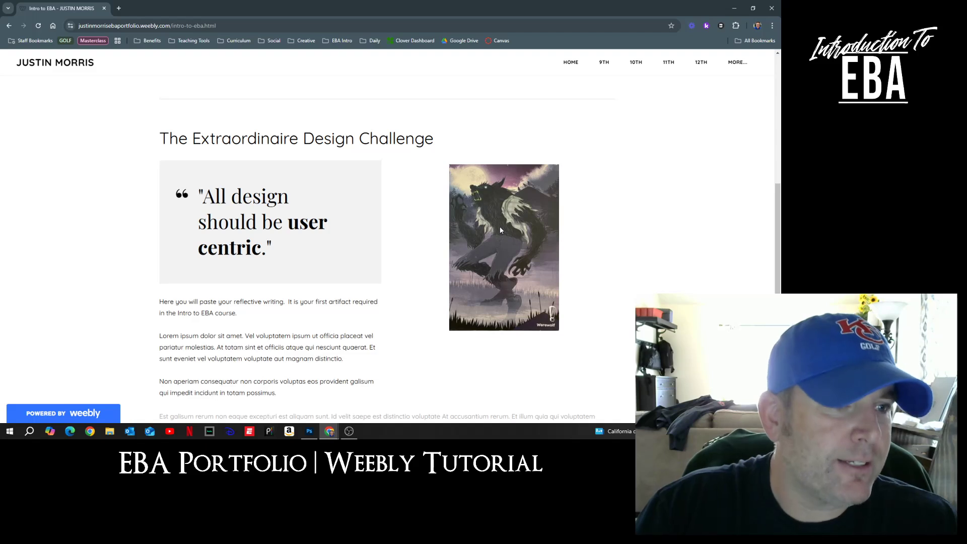
pyautogui.scroll(-3, 500, 228)
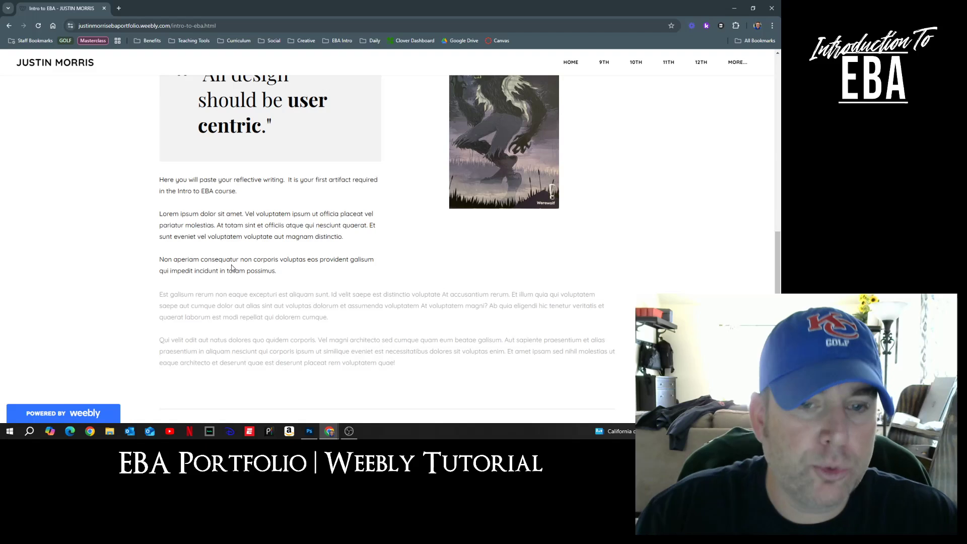
pyautogui.scroll(2, 319, 241)
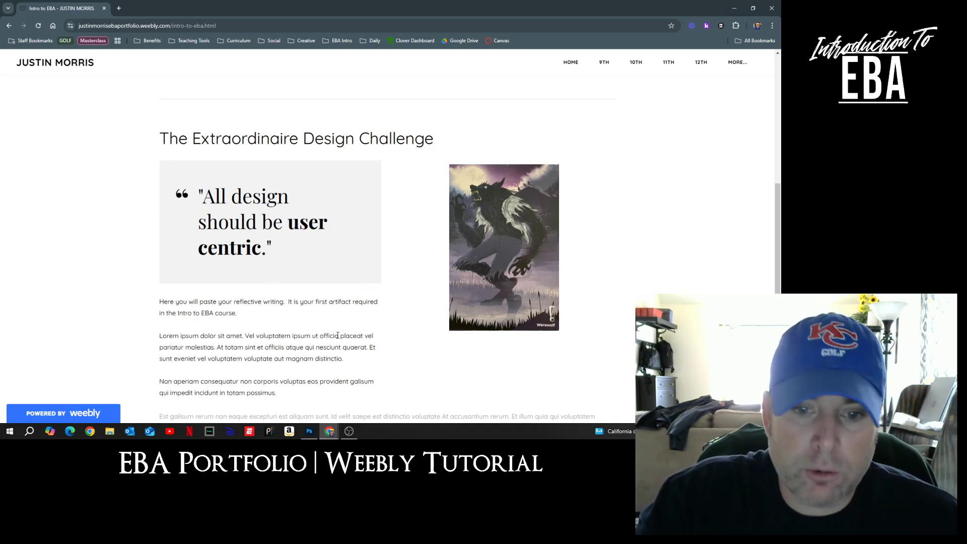
pyautogui.scroll(-3, 305, 308)
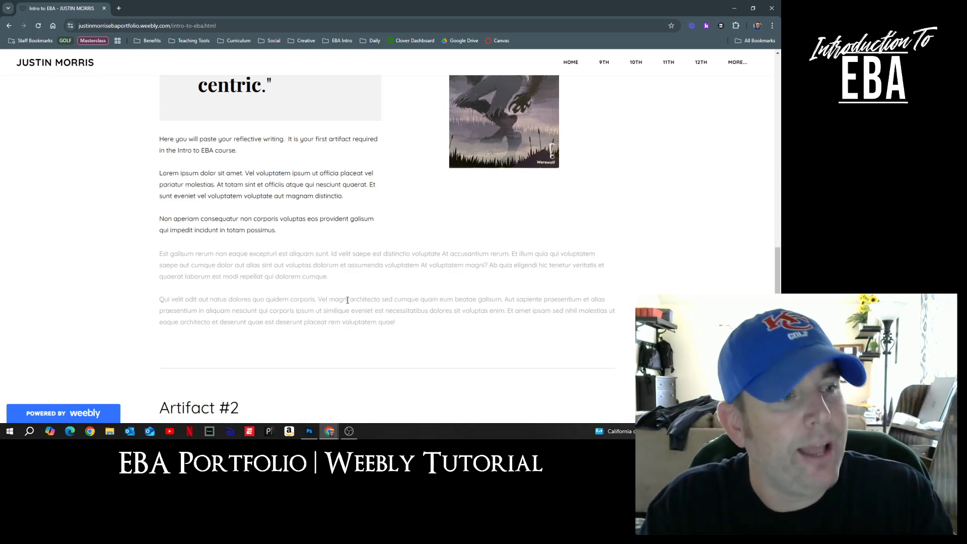
pyautogui.scroll(3, 347, 300)
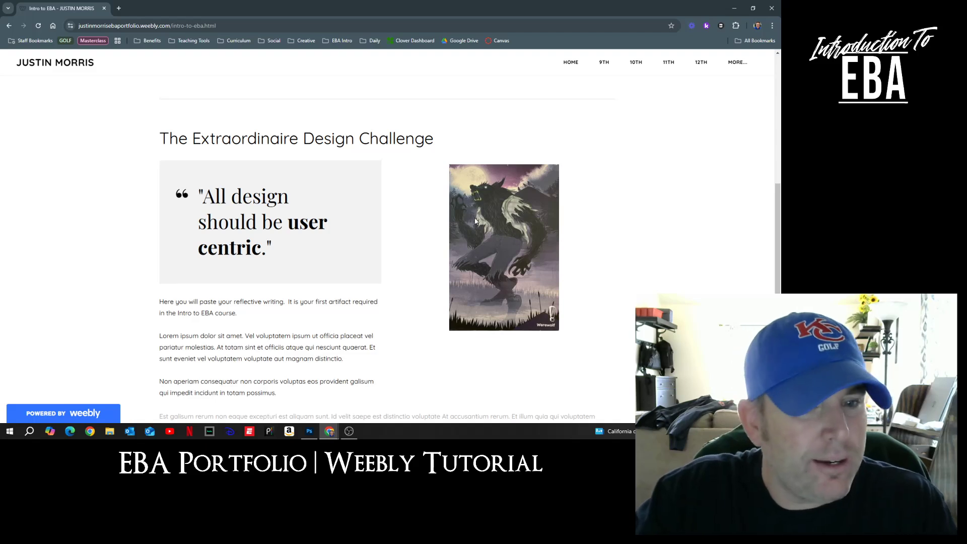
pyautogui.scroll(-2, 270, 327)
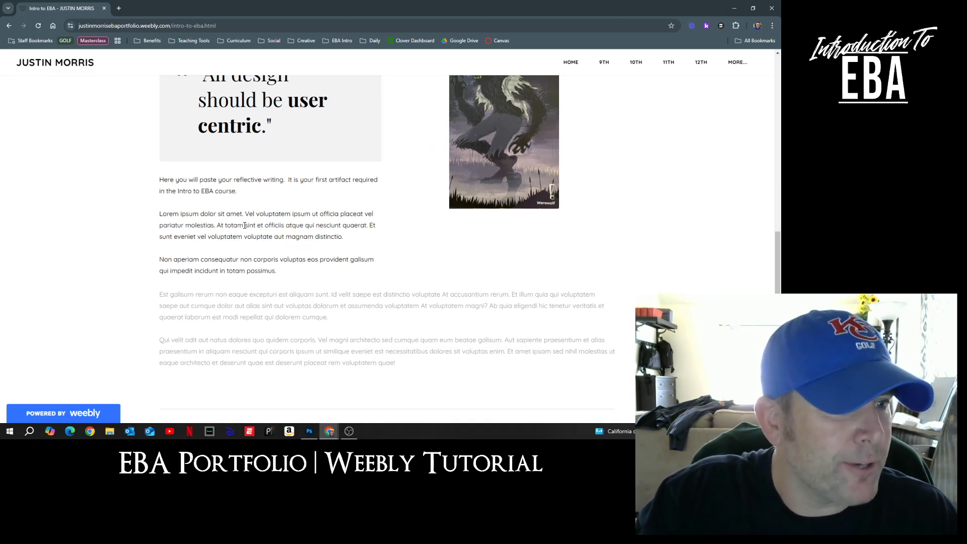
pyautogui.scroll(-2, 246, 226)
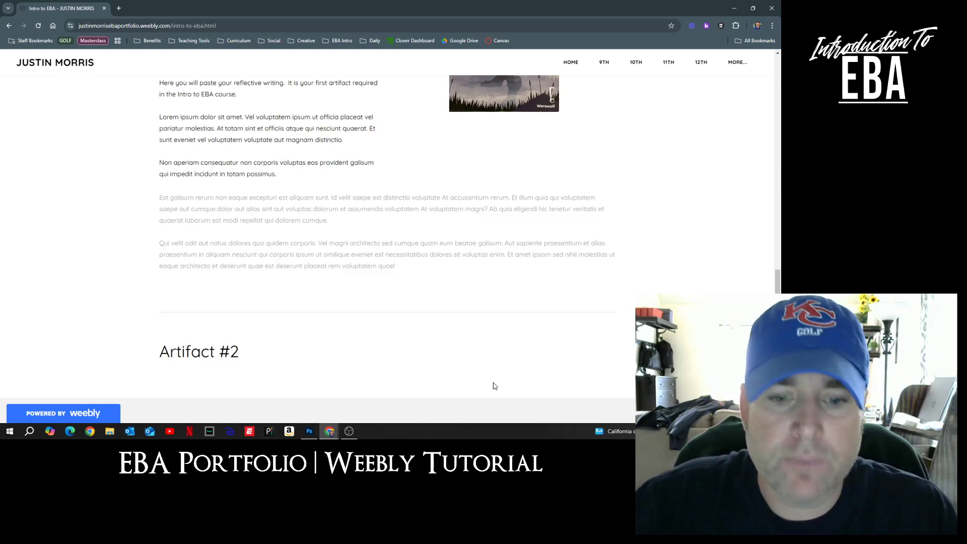
pyautogui.moveTo(329, 431)
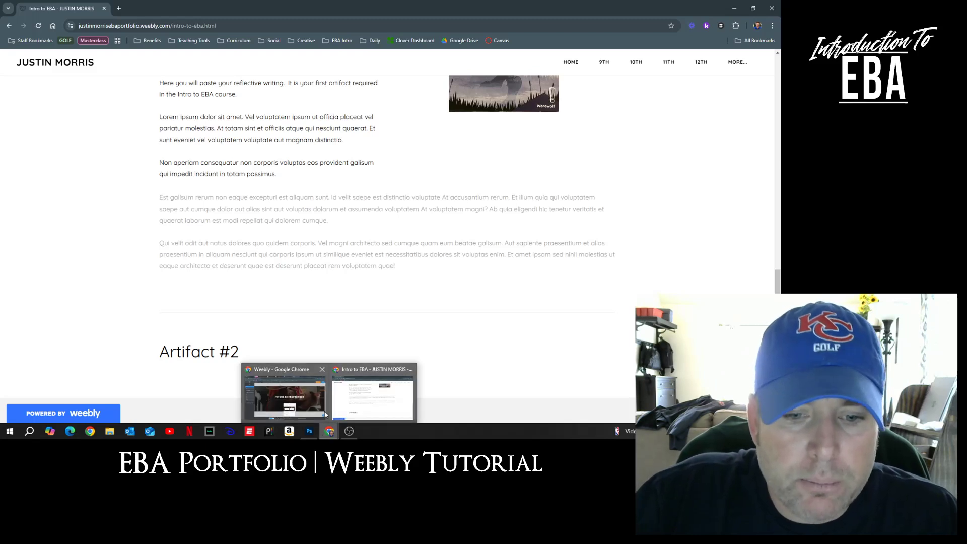
# Step: In the editor, retitle the Intro to EBA page banner 'INTRO TO EBA' and show the Build elements
pyautogui.click(327, 412)
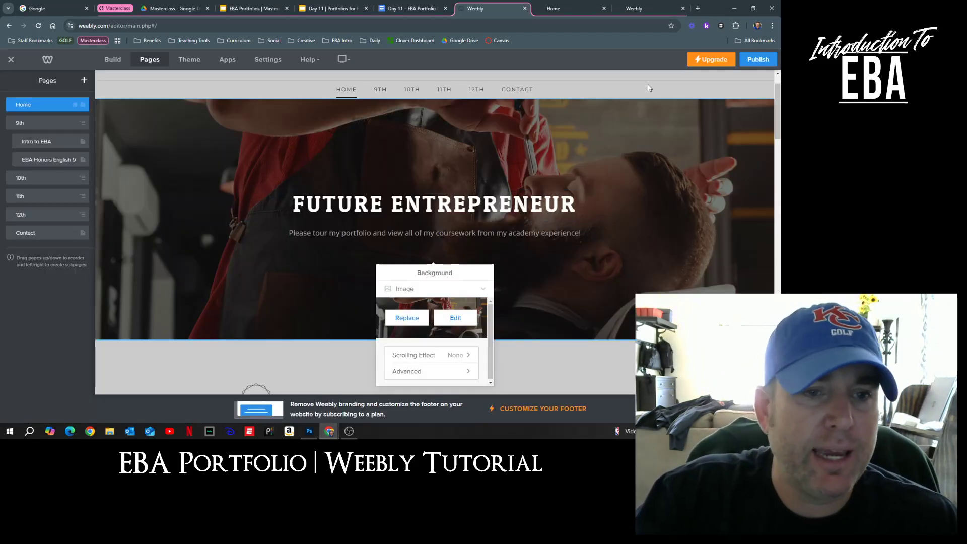
pyautogui.click(35, 143)
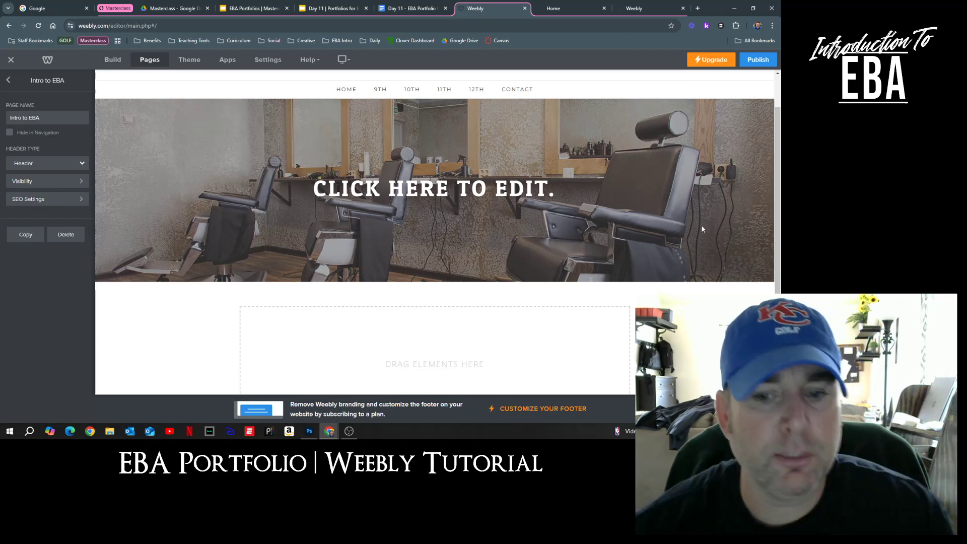
pyautogui.click(473, 187)
pyautogui.write('INTRO TO')
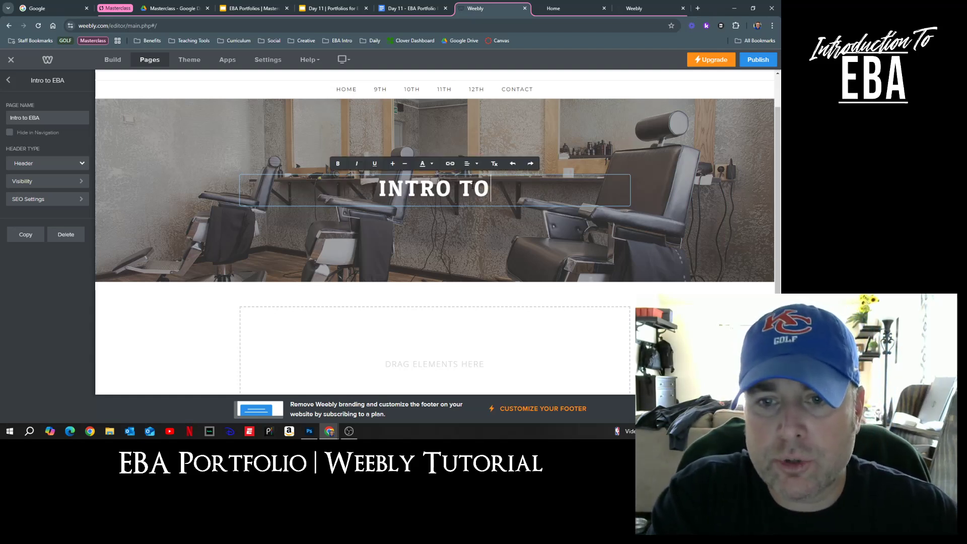
pyautogui.write(' EBA')
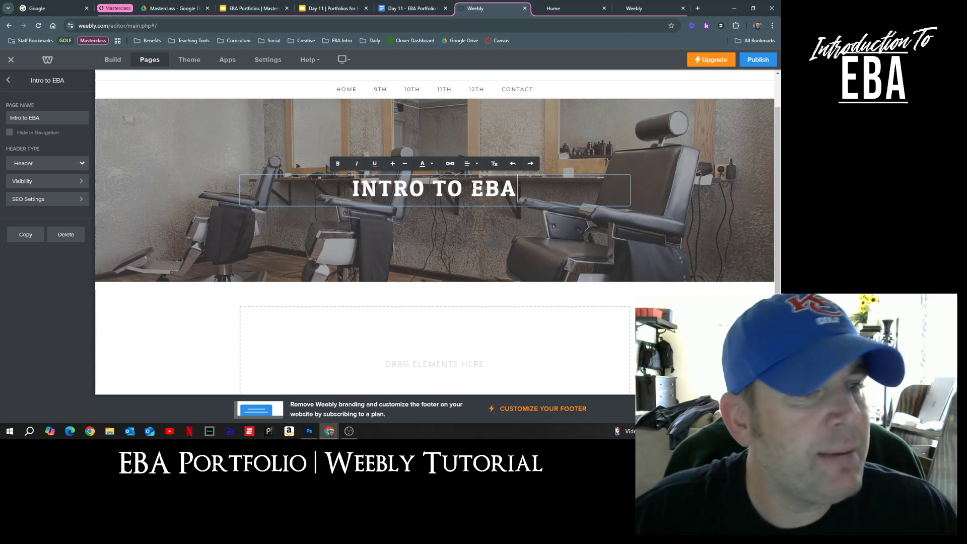
pyautogui.scroll(-1, 557, 242)
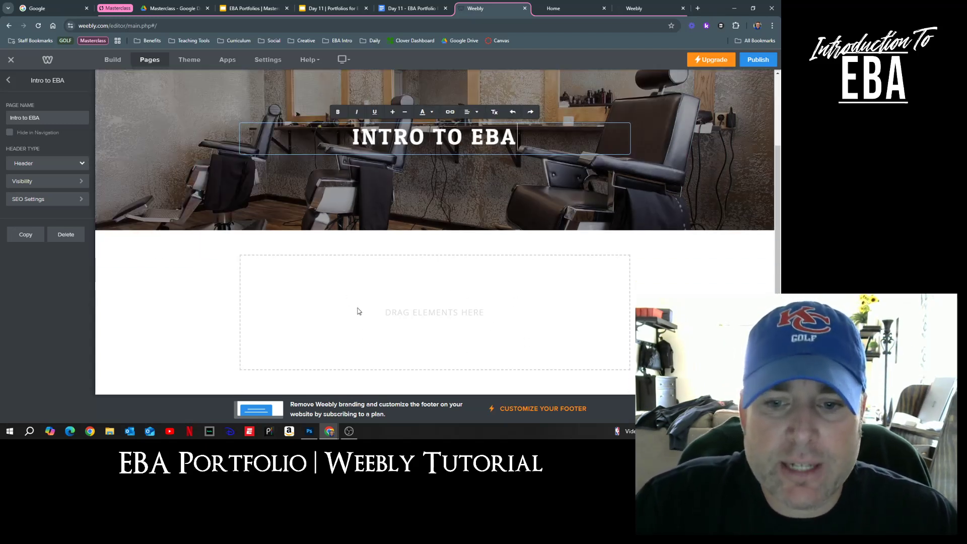
pyautogui.click(117, 61)
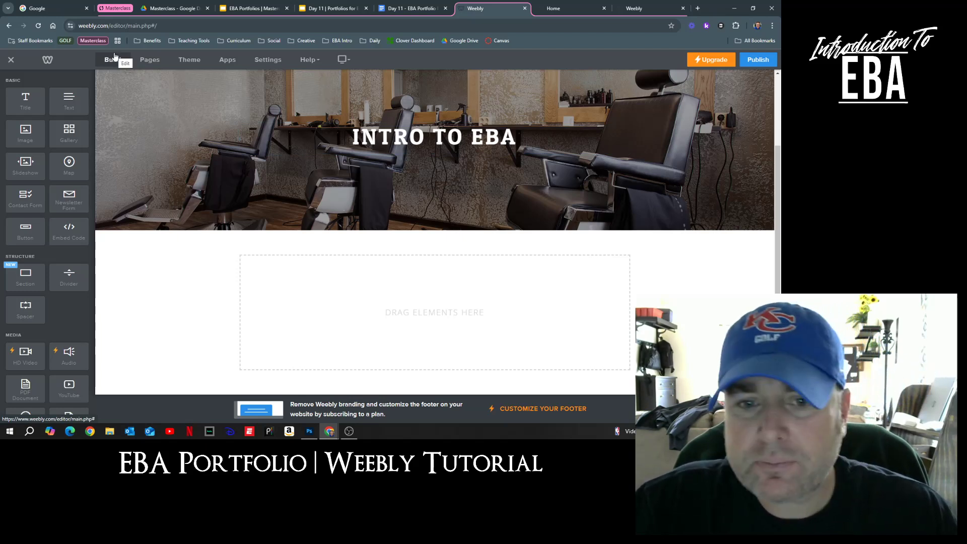
# Step: Add a text block with filler typing, then a spacer and divider line beneath it
pyautogui.scroll(-1, 43, 243)
pyautogui.scroll(1, 43, 242)
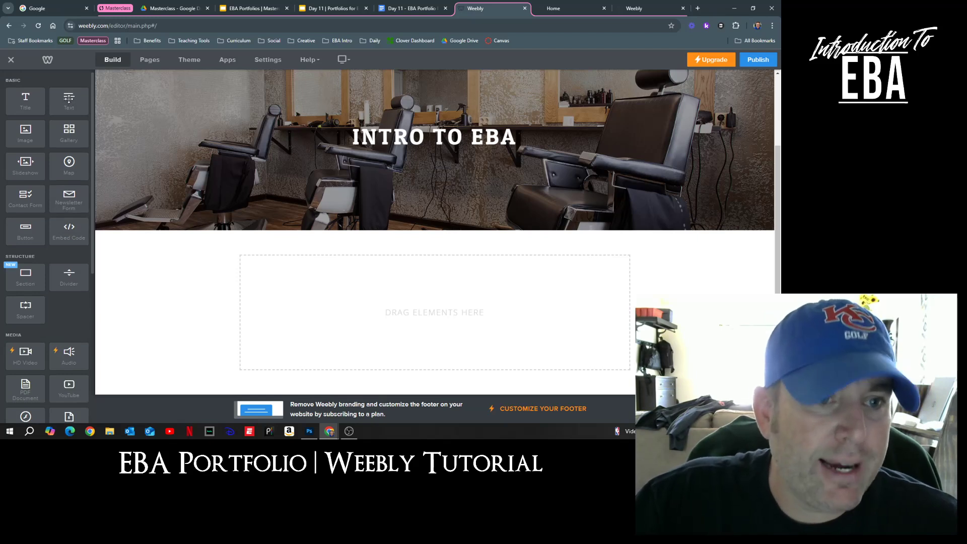
pyautogui.moveTo(69, 101); pyautogui.dragTo(439, 263)
pyautogui.click(290, 264)
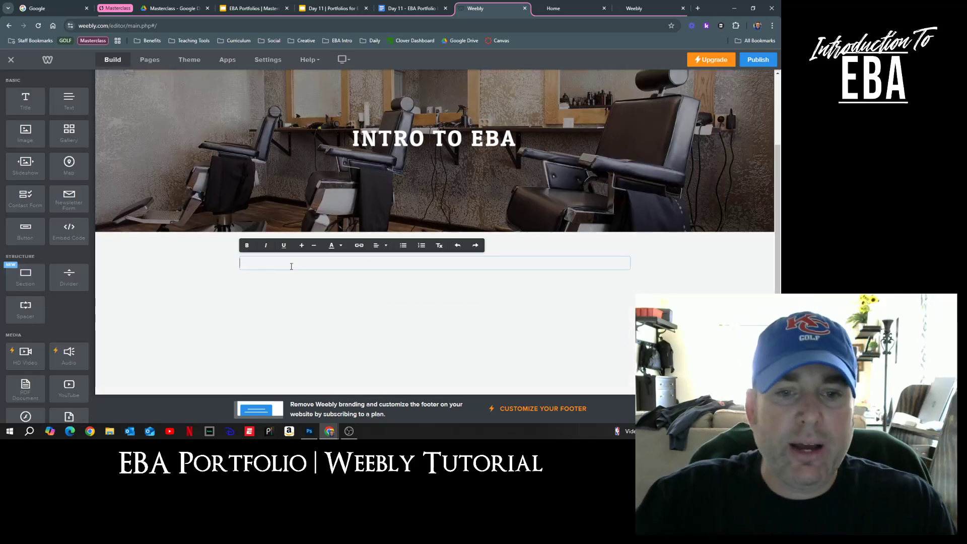
pyautogui.write('j')
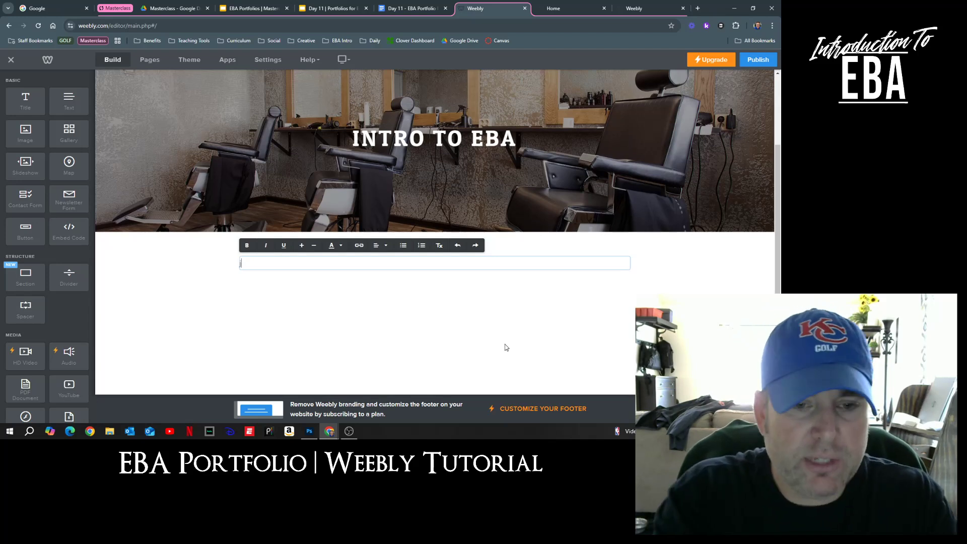
pyautogui.write('laksdjfl;ksafkjsadf;kjsadkfjsdfjsadj;asdjf')
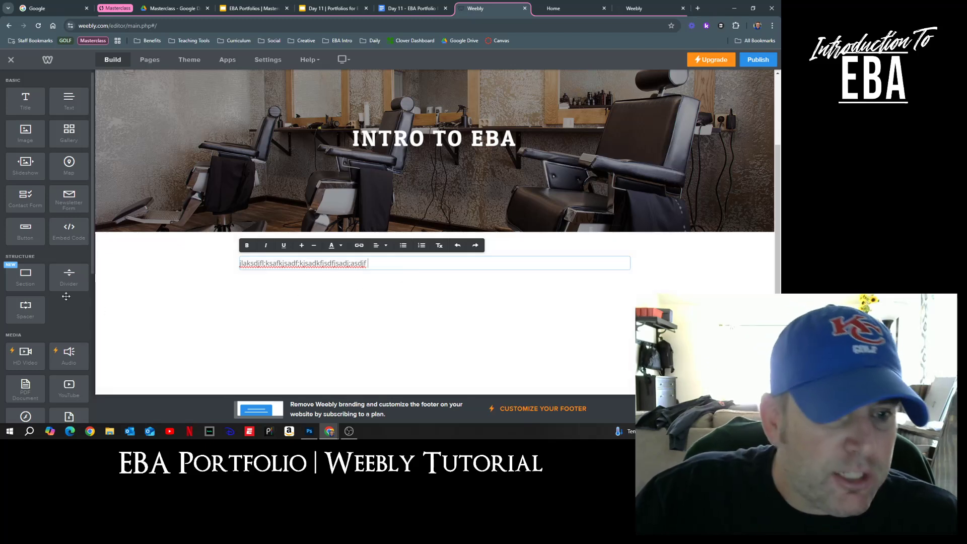
pyautogui.moveTo(18, 308); pyautogui.dragTo(392, 278)
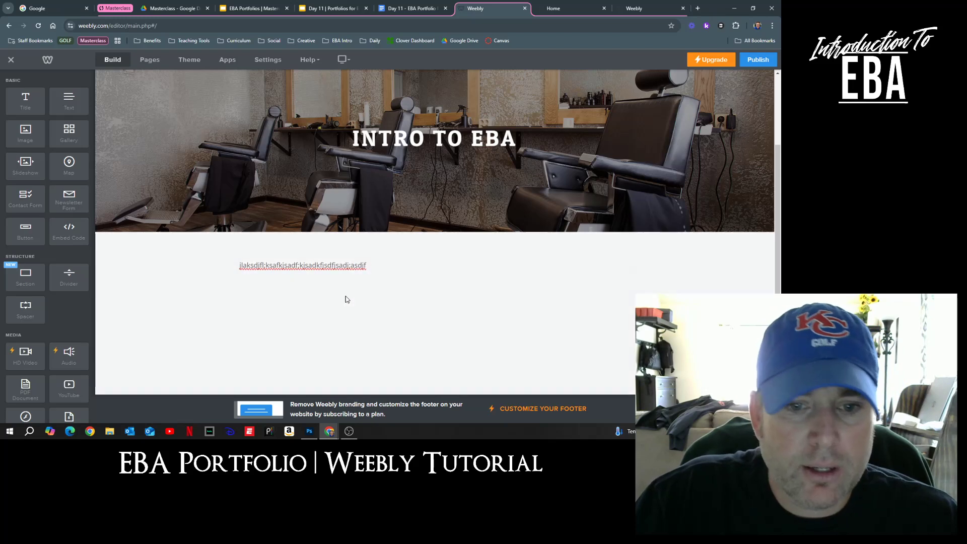
pyautogui.moveTo(69, 277); pyautogui.dragTo(370, 296)
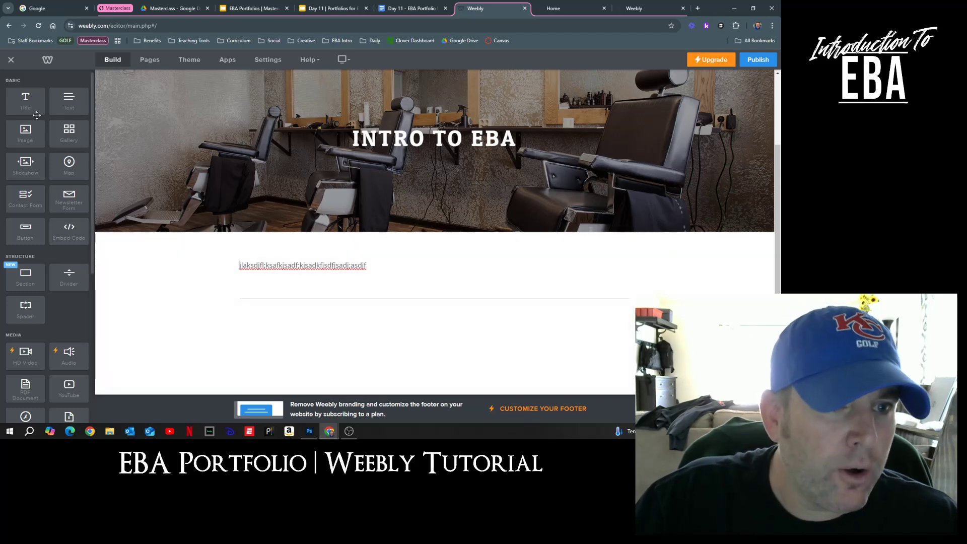
# Step: Add an 'ARTIFACT #1' title below the divider with an empty text block under it
pyautogui.moveTo(30, 104); pyautogui.dragTo(319, 330)
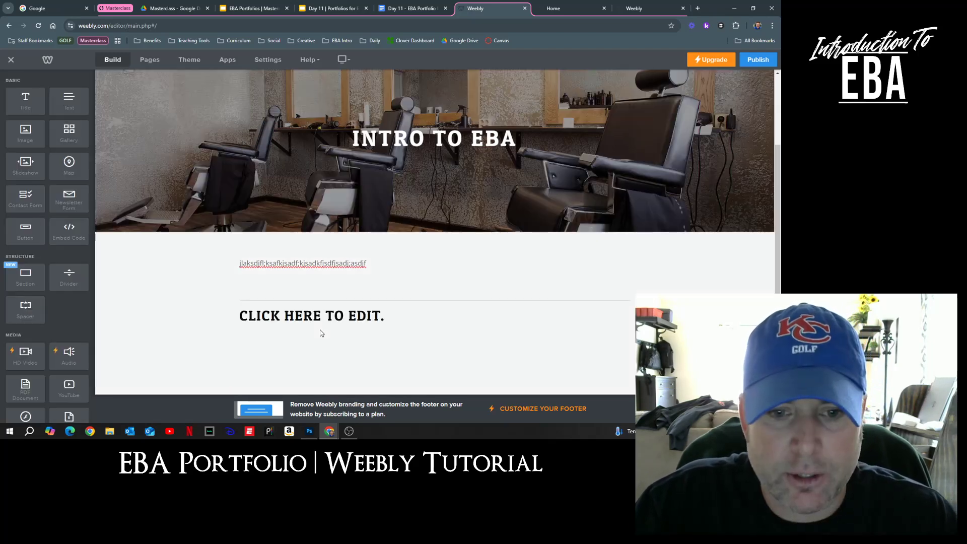
pyautogui.click(357, 313)
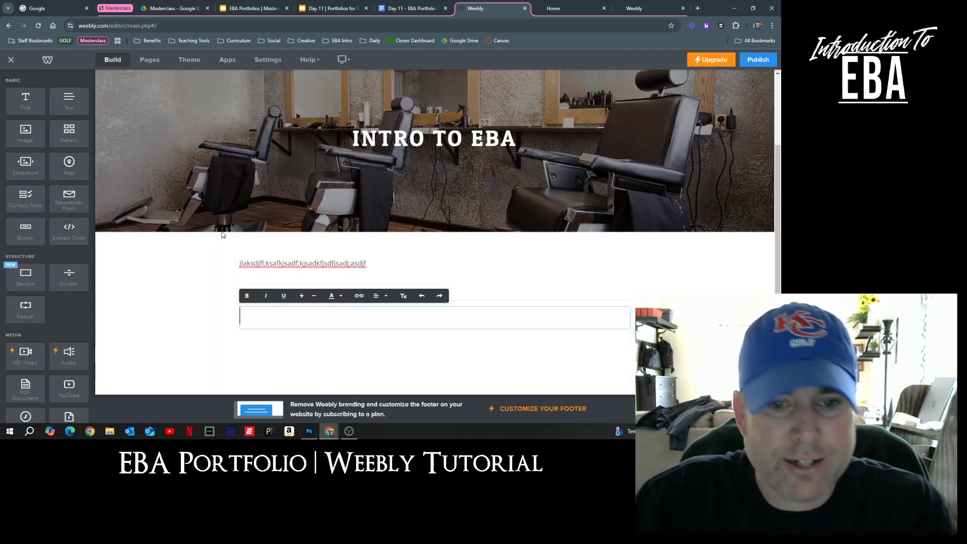
pyautogui.write('ARTIFACT #1')
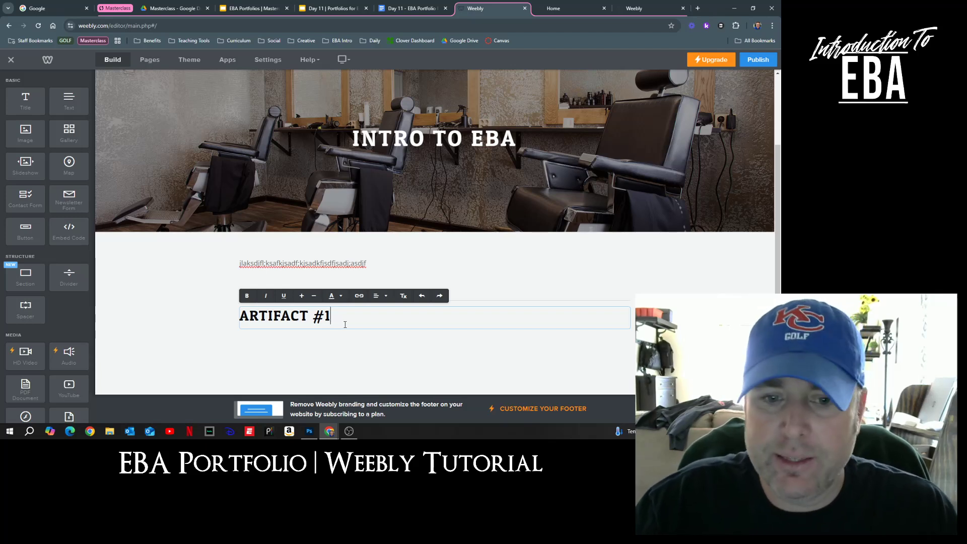
pyautogui.click(170, 303)
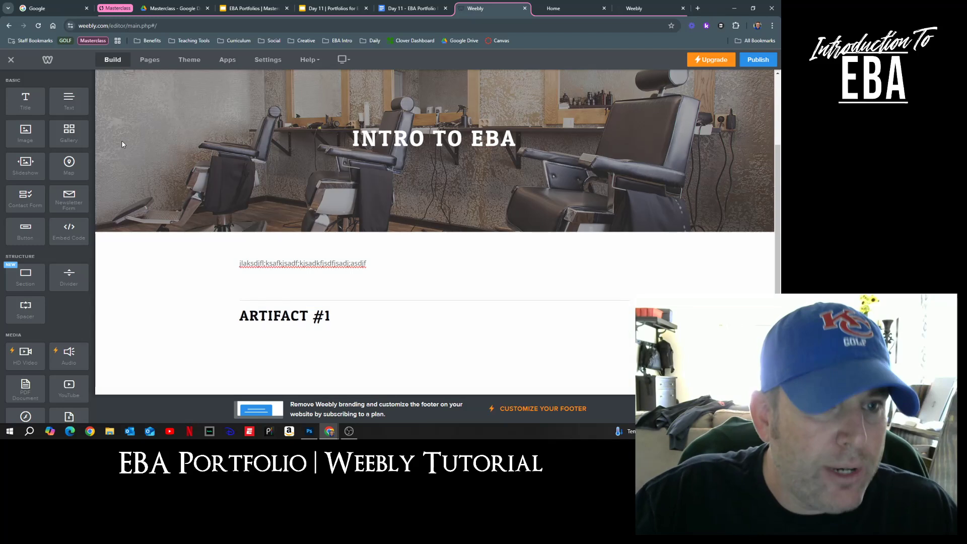
pyautogui.moveTo(77, 108); pyautogui.dragTo(352, 328)
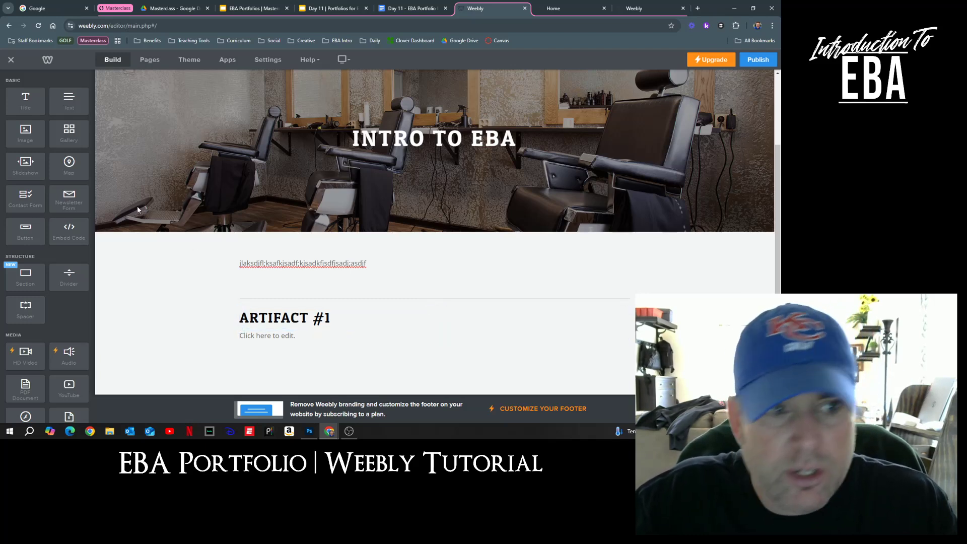
# Step: Place an image beside the Artifact #1 text, fill the text with filler, and open the image upload
pyautogui.moveTo(25, 134); pyautogui.dragTo(609, 325)
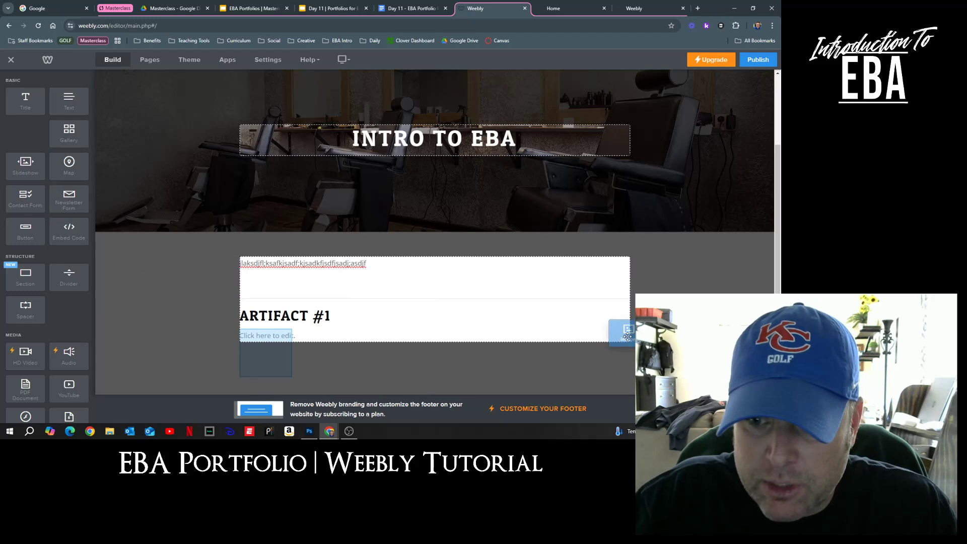
pyautogui.moveTo(583, 314); pyautogui.dragTo(594, 330)
pyautogui.scroll(-1, 438, 230)
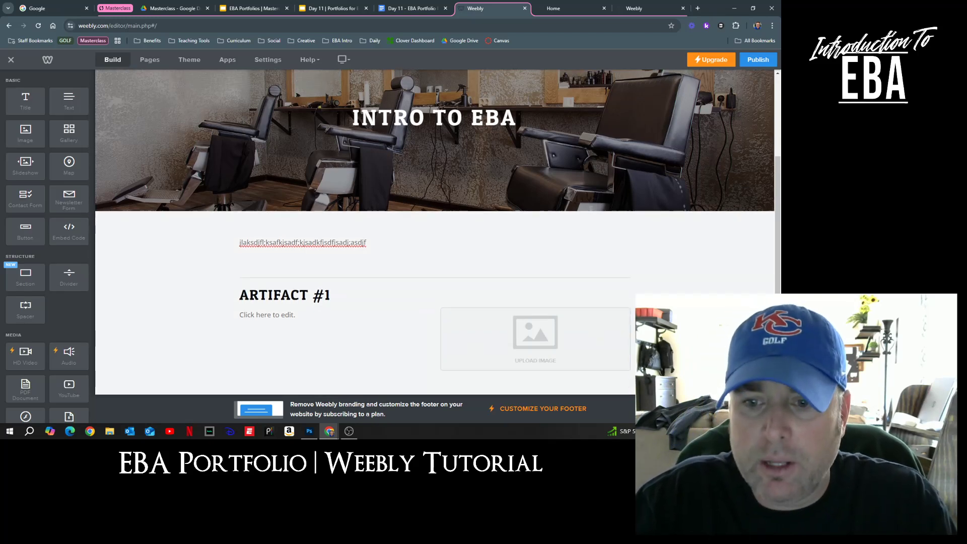
pyautogui.click(280, 316)
pyautogui.write('kljasd')
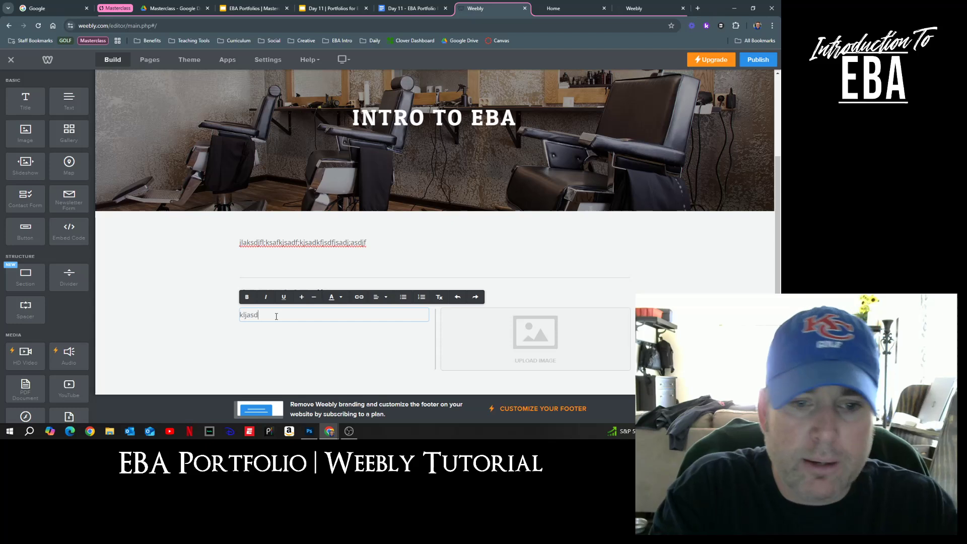
pyautogui.write('kl;fjsakdljf kajsdf;ksad fjkj asdklj')
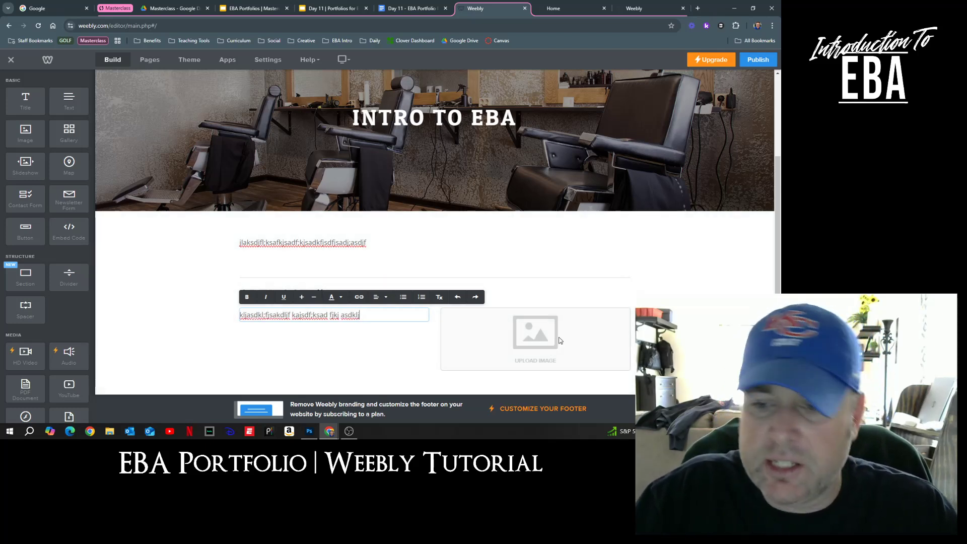
pyautogui.click(560, 341)
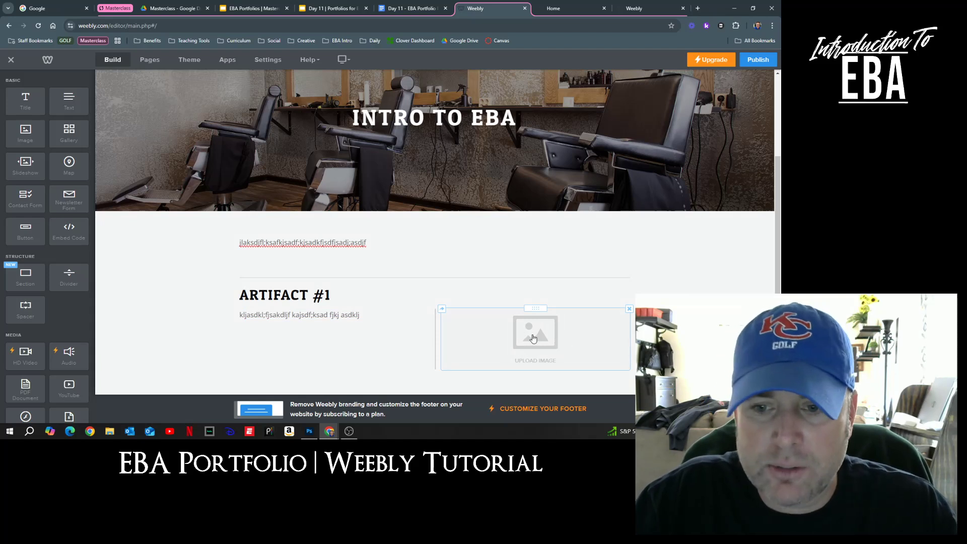
pyautogui.click(533, 338)
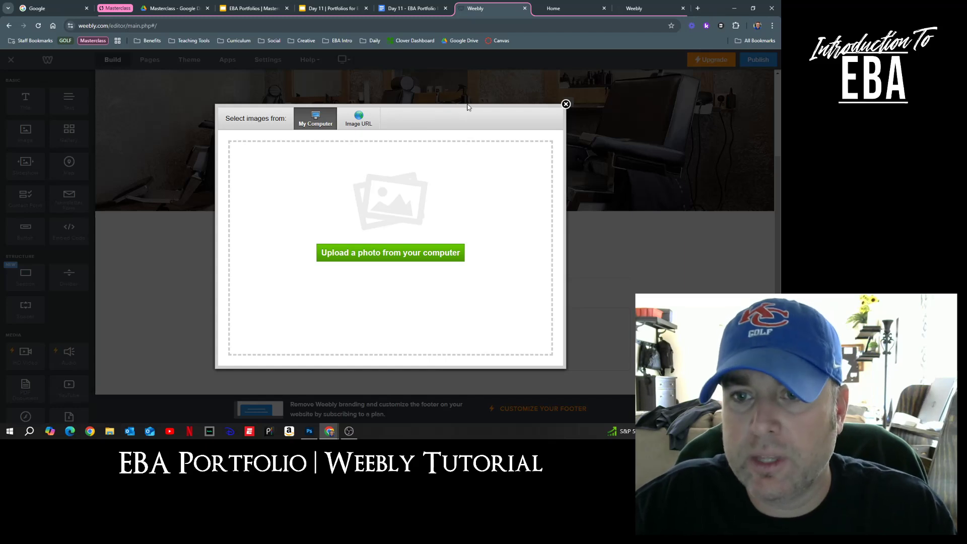
# Step: Close the Select images dialog, leaving the image placeholder empty
pyautogui.click(566, 105)
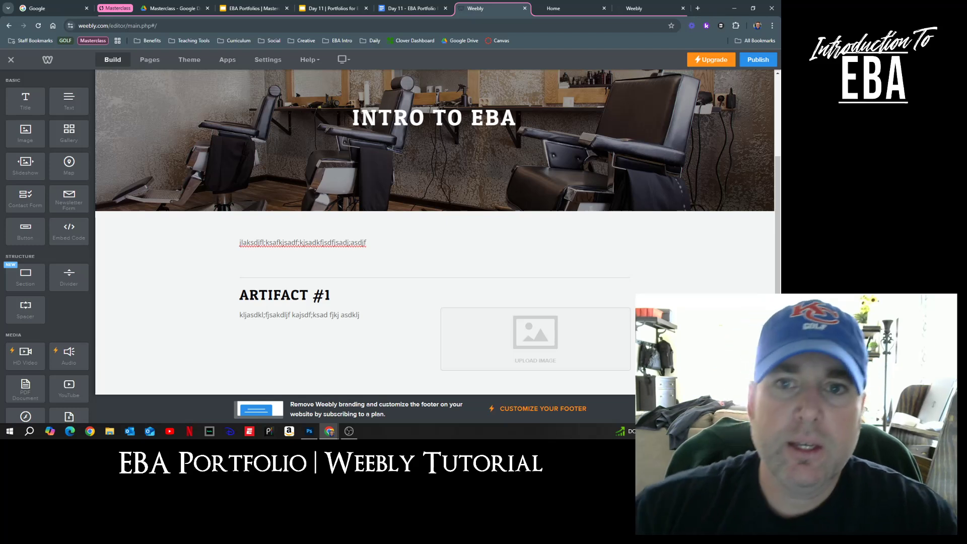
# Step: Review the masterclass Resources slide and Day 11 deck, then open the EBA Portfolio Requirements document
pyautogui.click(258, 11)
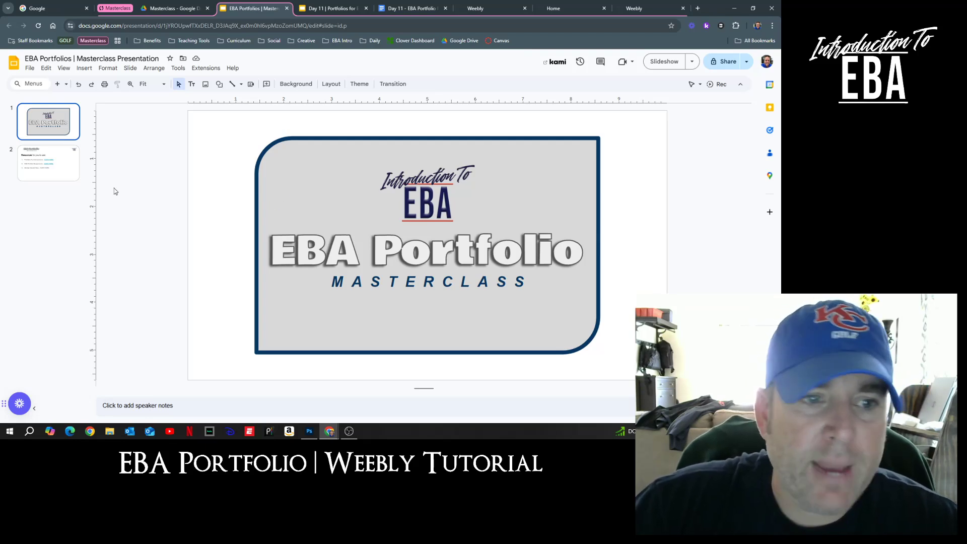
pyautogui.click(59, 166)
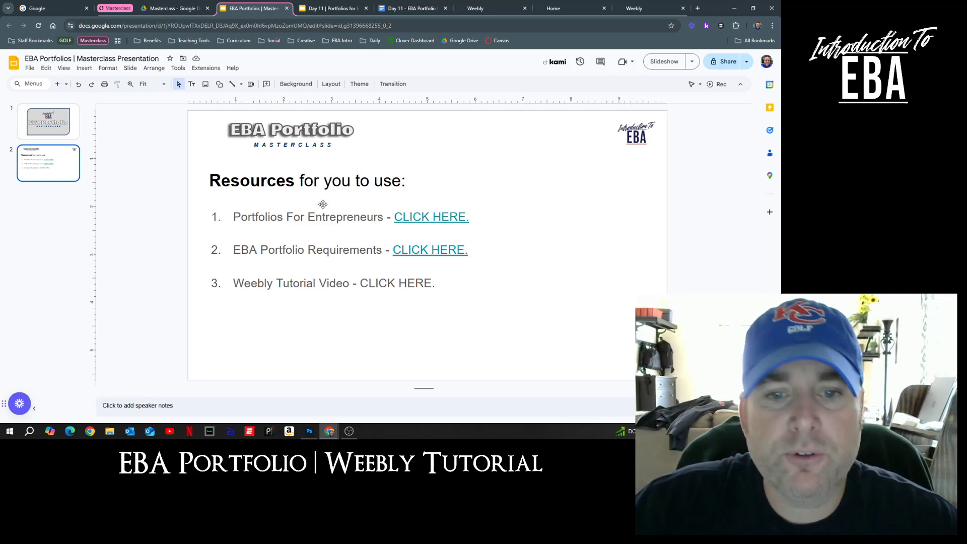
pyautogui.click(334, 9)
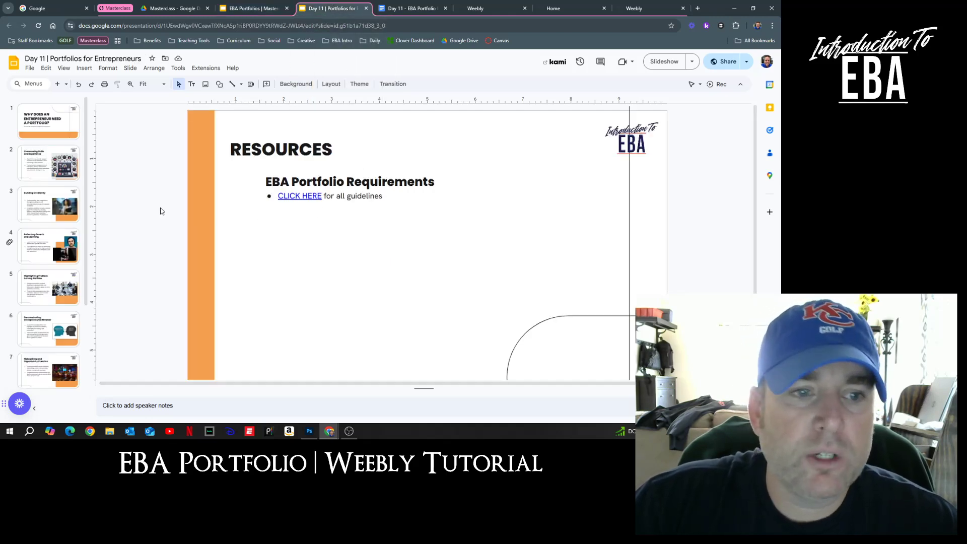
pyautogui.click(48, 126)
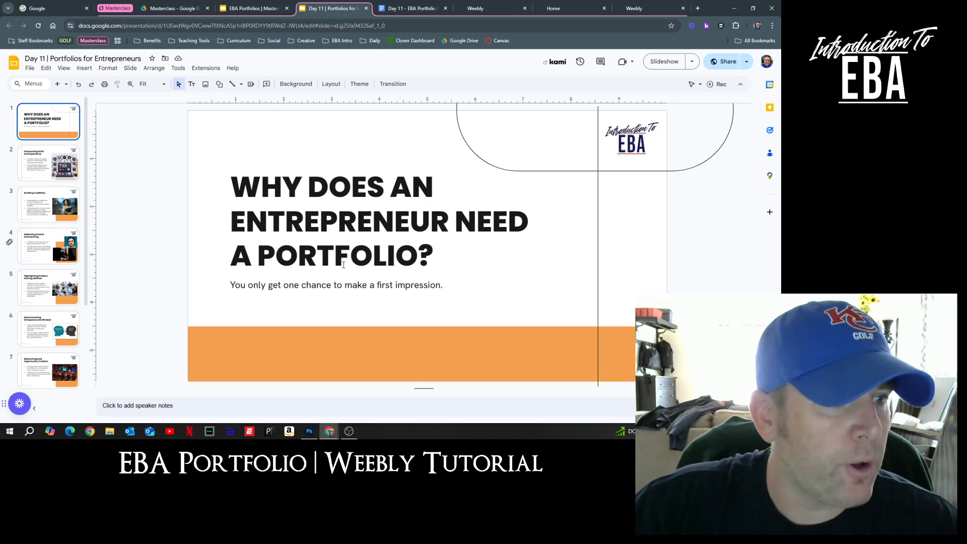
pyautogui.scroll(-3, 55, 295)
pyautogui.scroll(3, 55, 295)
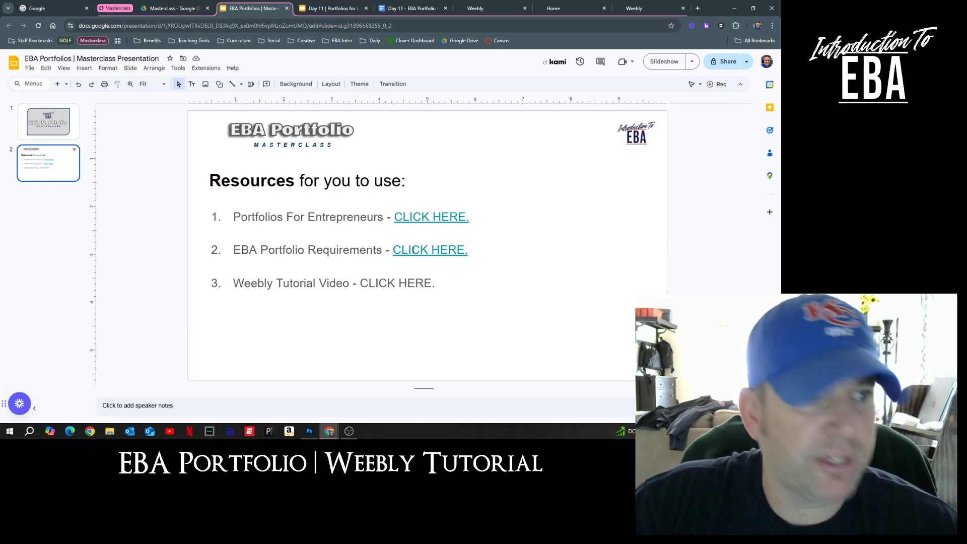
pyautogui.click(410, 8)
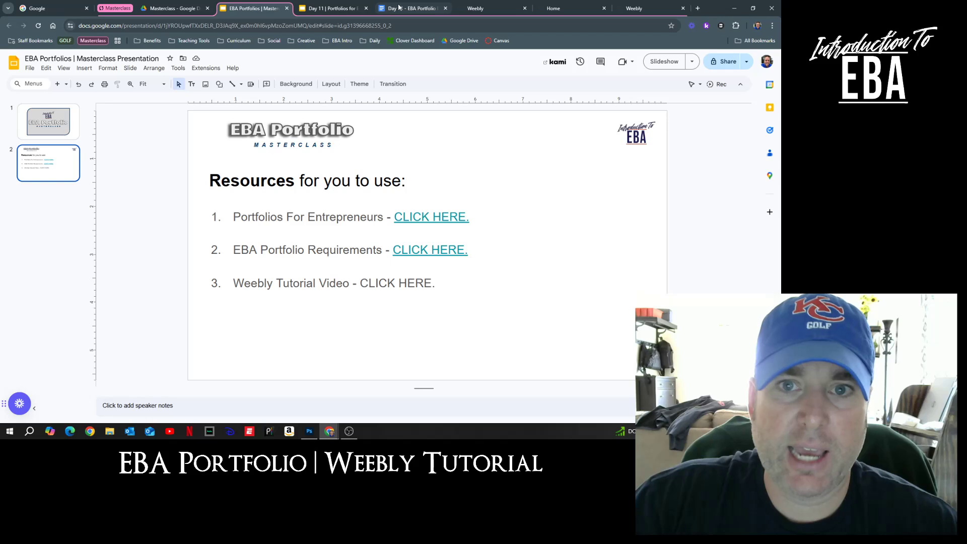
pyautogui.click(578, 274)
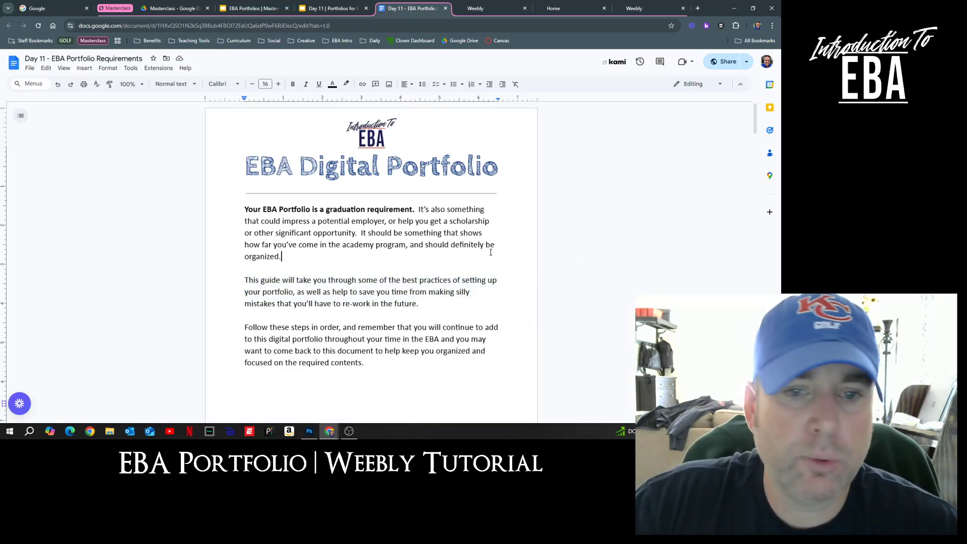
# Step: Read the requirements doc down to section 10 Student examples, then return to the Masterclass title slide
pyautogui.scroll(-12, 491, 252)
pyautogui.scroll(-15, 491, 272)
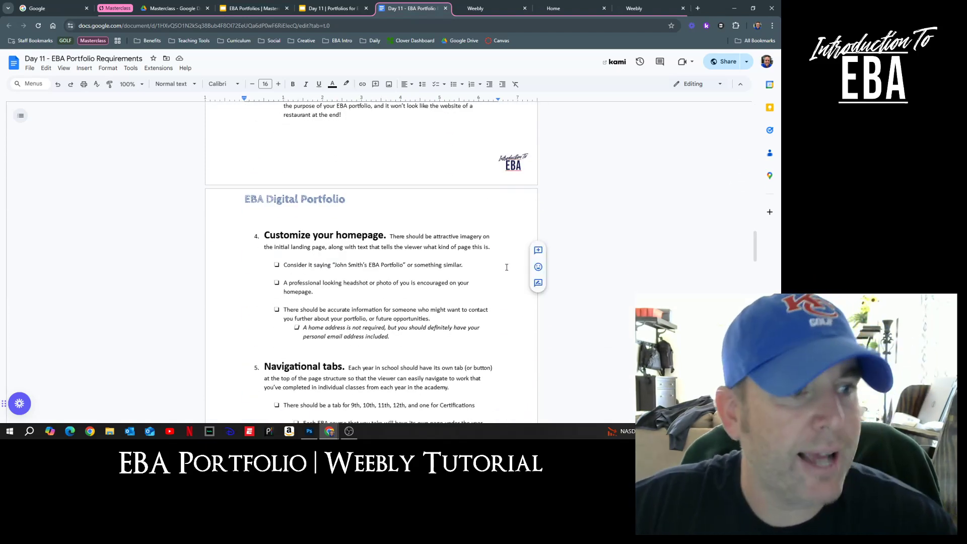
pyautogui.scroll(-15, 507, 267)
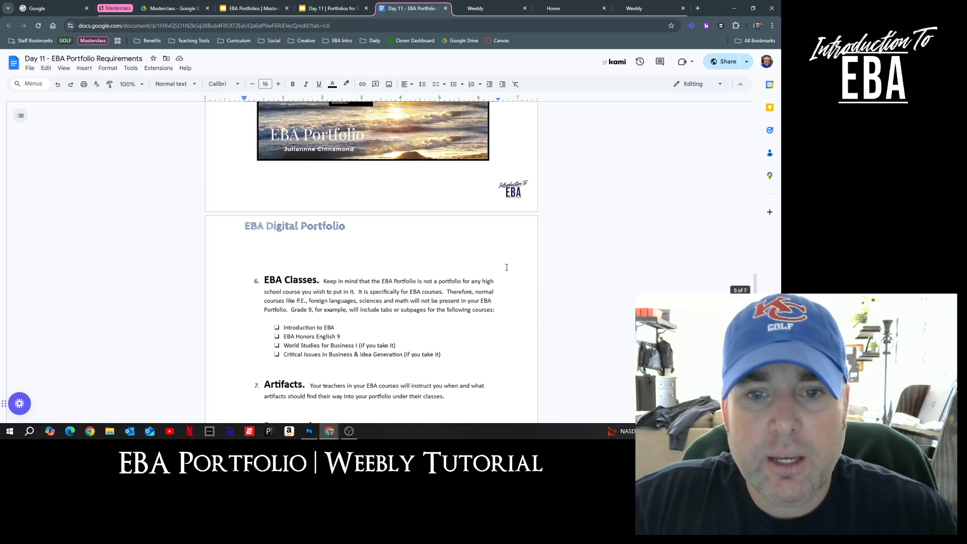
pyautogui.scroll(-7, 507, 267)
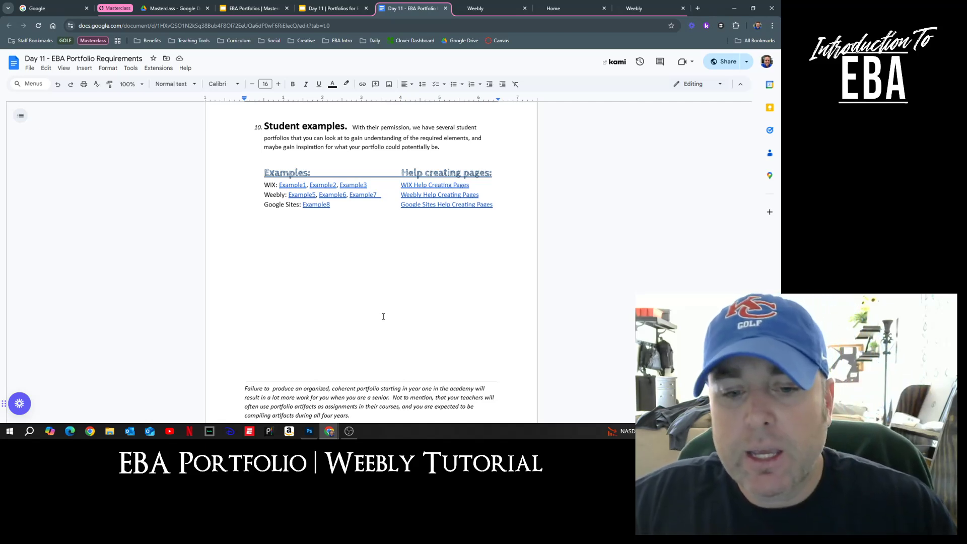
pyautogui.click(254, 8)
pyautogui.click(39, 123)
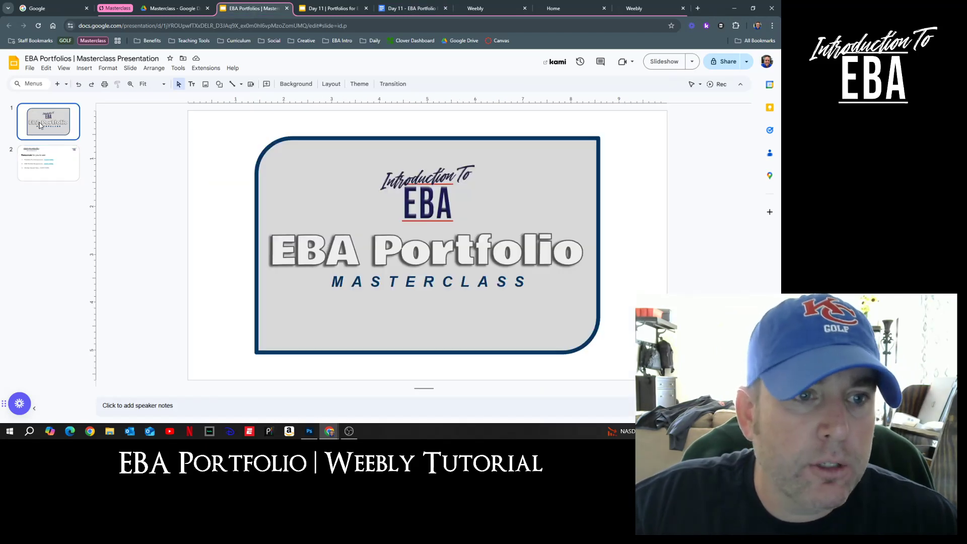